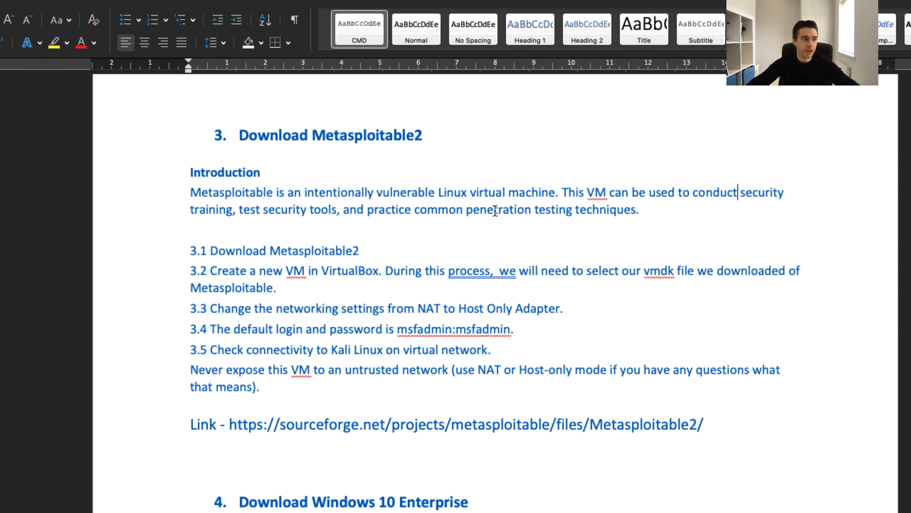
Step: Copy the Metasploitable2 download link from the lab document and open it in the web browser
{"action": "left_click", "coordinate": [646, 211]}
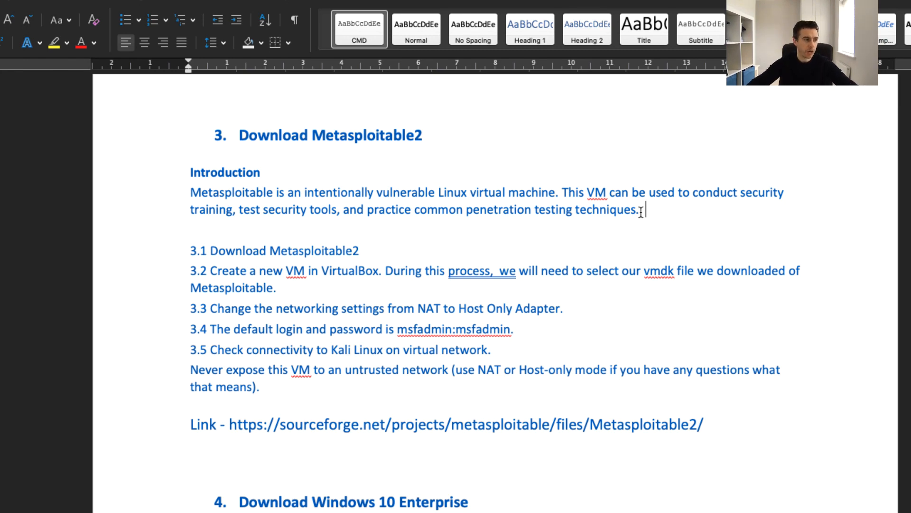
{"action": "triple_click", "coordinate": [302, 250]}
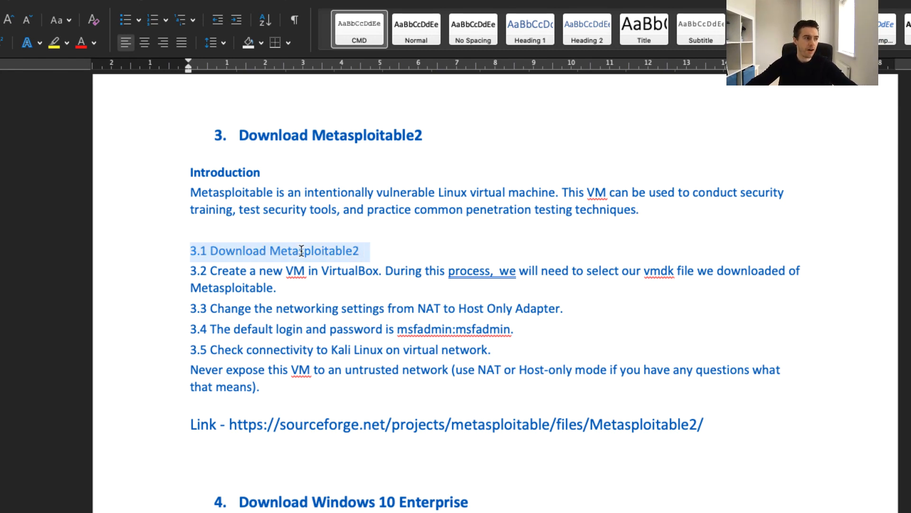
{"action": "left_click", "coordinate": [378, 248]}
{"action": "left_click_drag", "start_coordinate": [715, 422], "coordinate": [238, 422]}
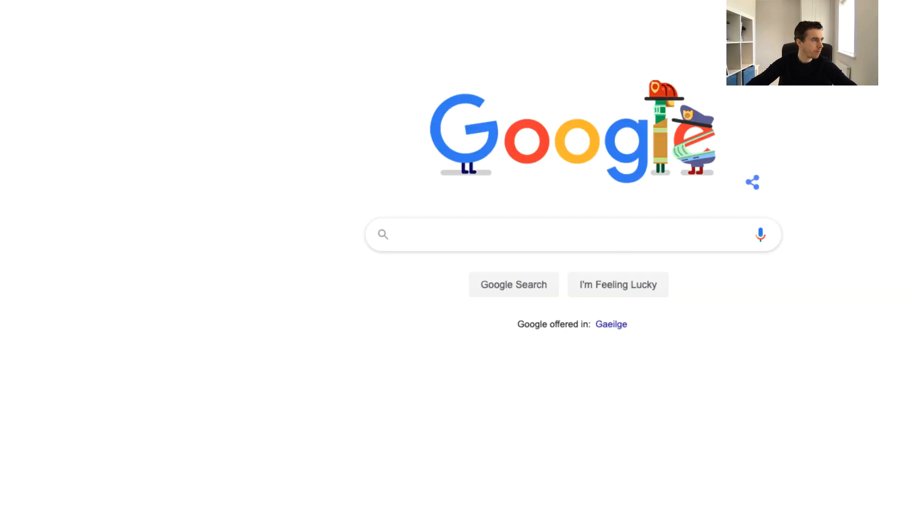
{"action": "type", "text": "https://sourceforge.net/projects/metasploitable/files/Metasploitable2/"}
{"action": "key", "text": "Return"}
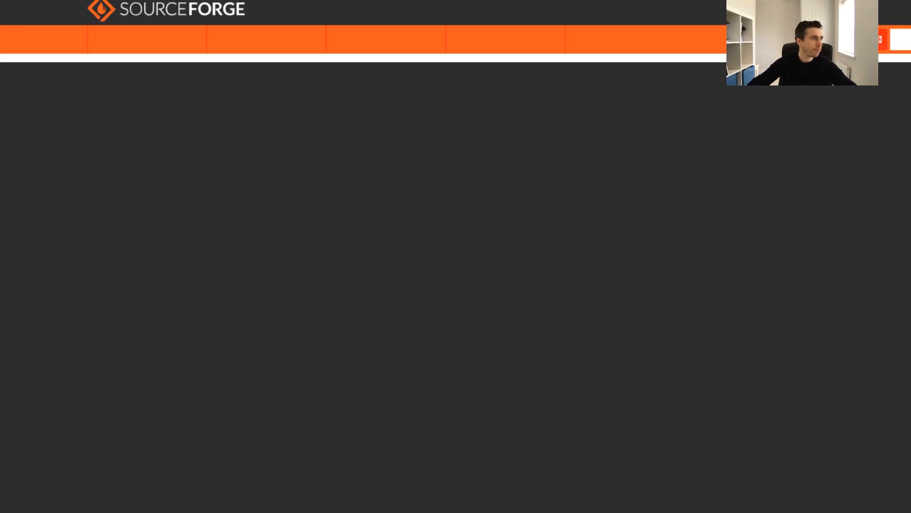
Step: Examine the Metasploitable2 download page for the zip file, the default login details and the warning about untrusted networks
{"action": "scroll", "coordinate": [425, 201], "scroll_direction": "down", "scroll_amount": 3}
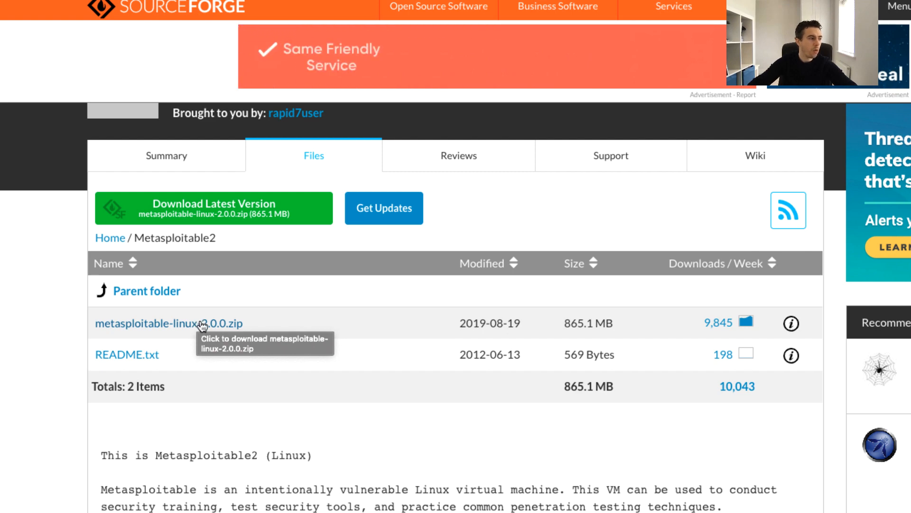
{"action": "scroll", "coordinate": [256, 347], "scroll_direction": "down", "scroll_amount": 3}
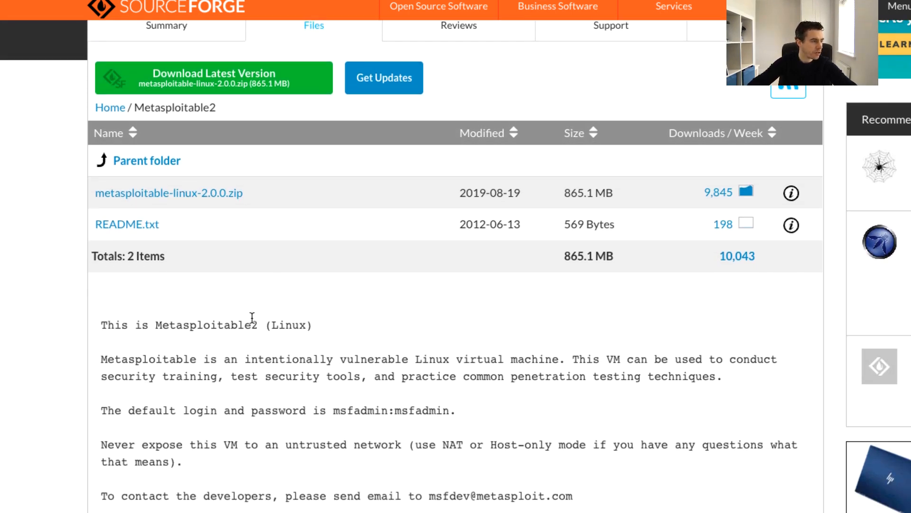
{"action": "scroll", "coordinate": [252, 318], "scroll_direction": "up", "scroll_amount": 1}
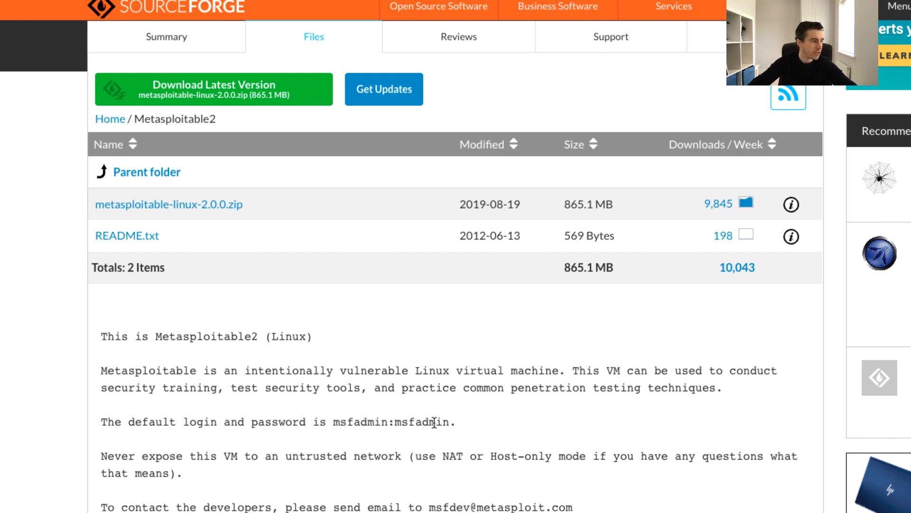
{"action": "double_click", "coordinate": [365, 420]}
{"action": "double_click", "coordinate": [421, 421]}
{"action": "left_click", "coordinate": [151, 460]}
{"action": "left_click_drag", "start_coordinate": [178, 470], "coordinate": [106, 459]}
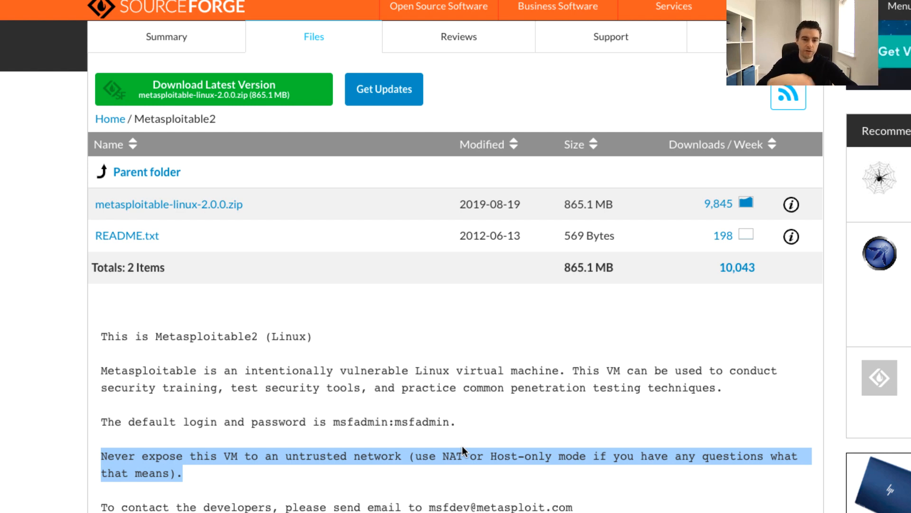
{"action": "left_click", "coordinate": [375, 468]}
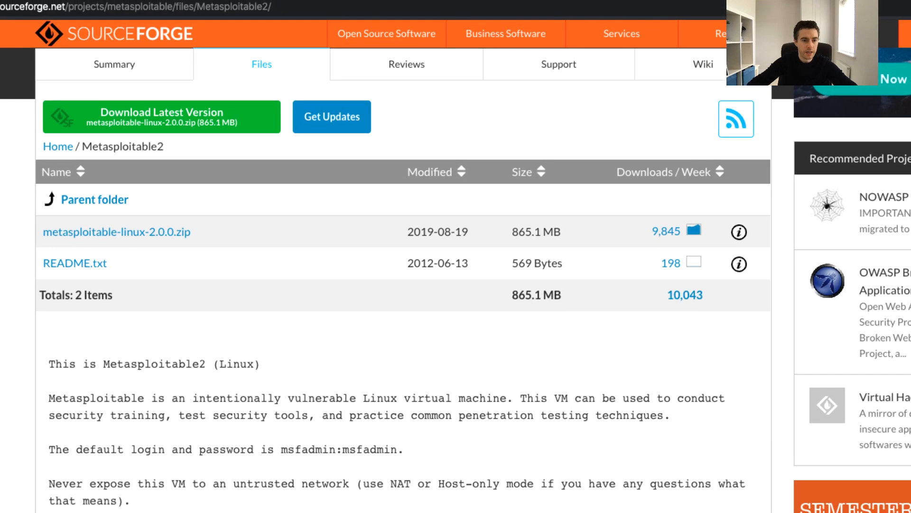
Step: Switch to Finder and extract metasploitable-linux-2.0.0.zip in the Network Forensics folder
{"action": "key", "text": "super+Tab"}
{"action": "left_click", "coordinate": [429, 226]}
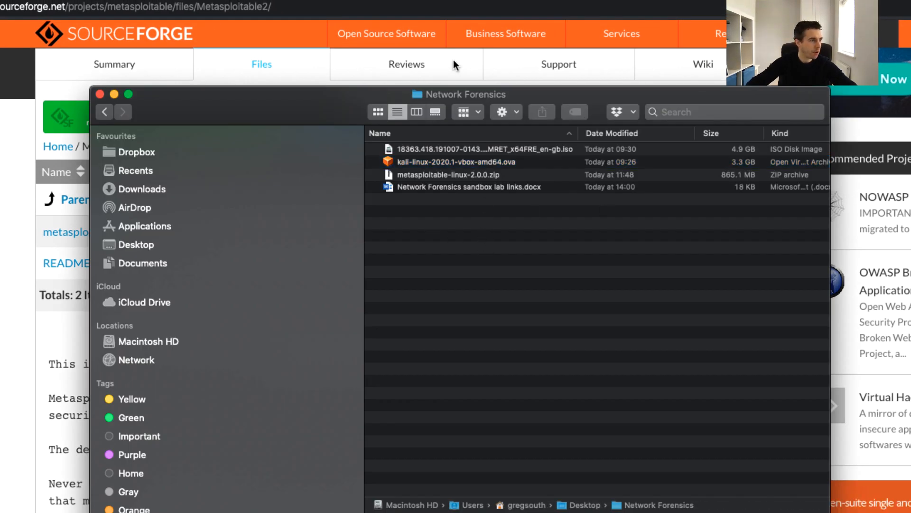
{"action": "left_click", "coordinate": [481, 176]}
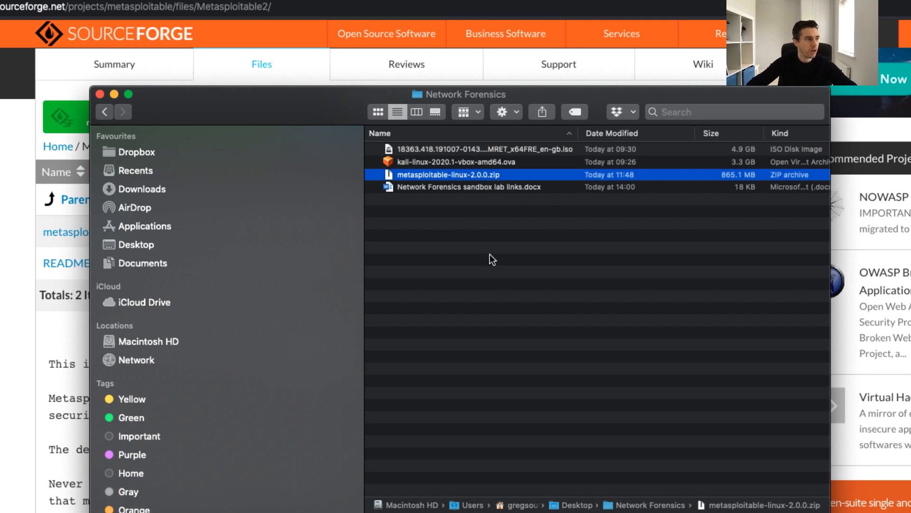
{"action": "double_click", "coordinate": [481, 179]}
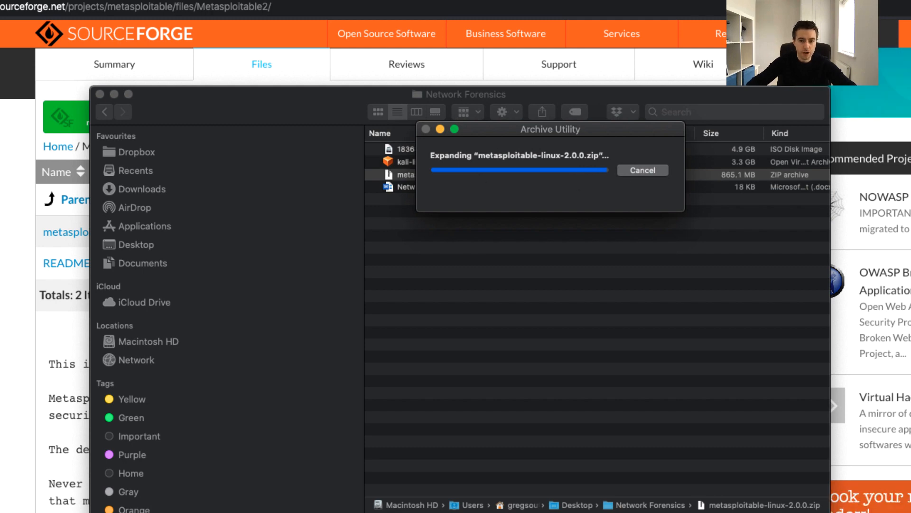
Step: Expand the extracted Metasploitable2-Linux folder in Finder and locate the Metasploitable.vmdk disk file
{"action": "key", "text": "super+Tab"}
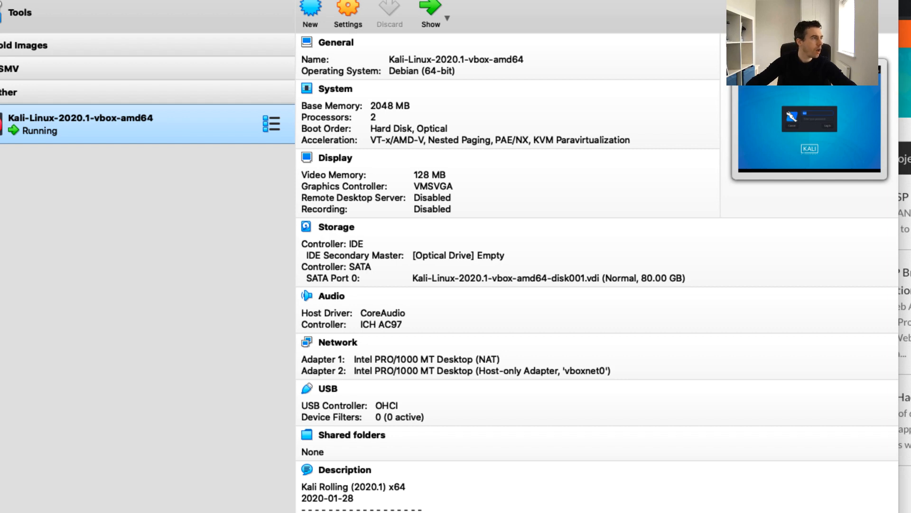
{"action": "left_click_drag", "start_coordinate": [152, 0], "coordinate": [273, 253]}
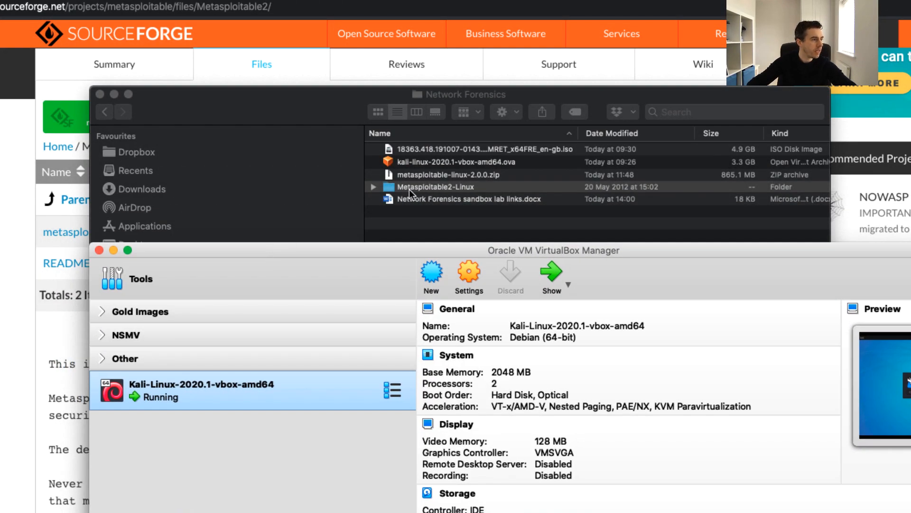
{"action": "left_click", "coordinate": [454, 187]}
{"action": "left_click", "coordinate": [372, 188]}
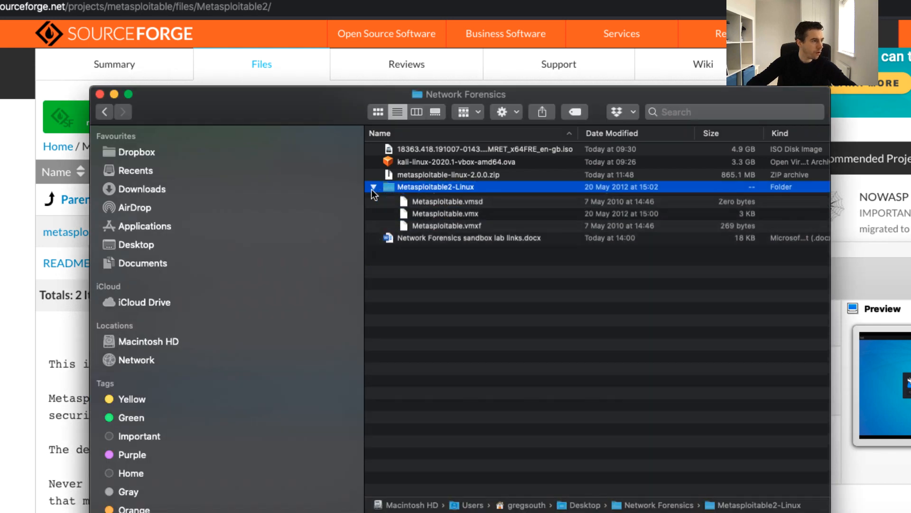
{"action": "left_click", "coordinate": [463, 211]}
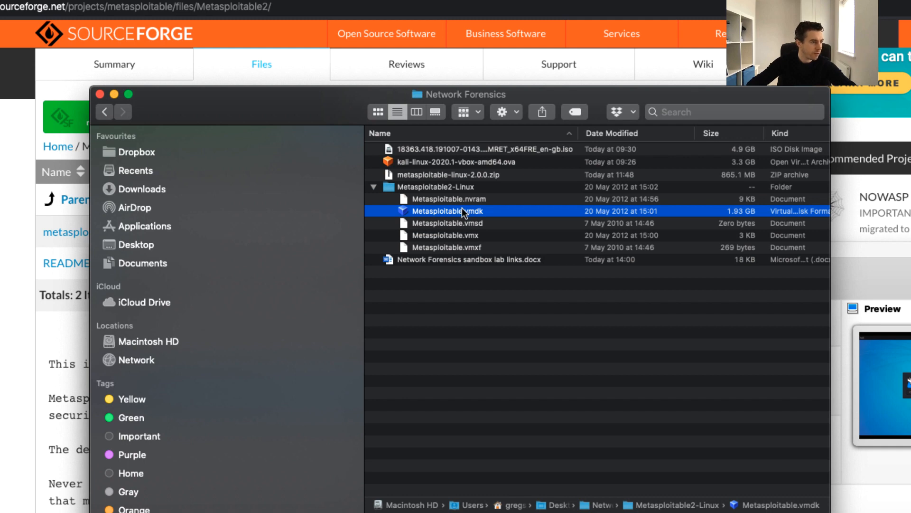
Step: Switch to VirtualBox and set up a new virtual machine named Metaspolitable2, keeping Linux, Oracle (64-bit) and 1024 MB of memory
{"action": "left_click", "coordinate": [904, 507]}
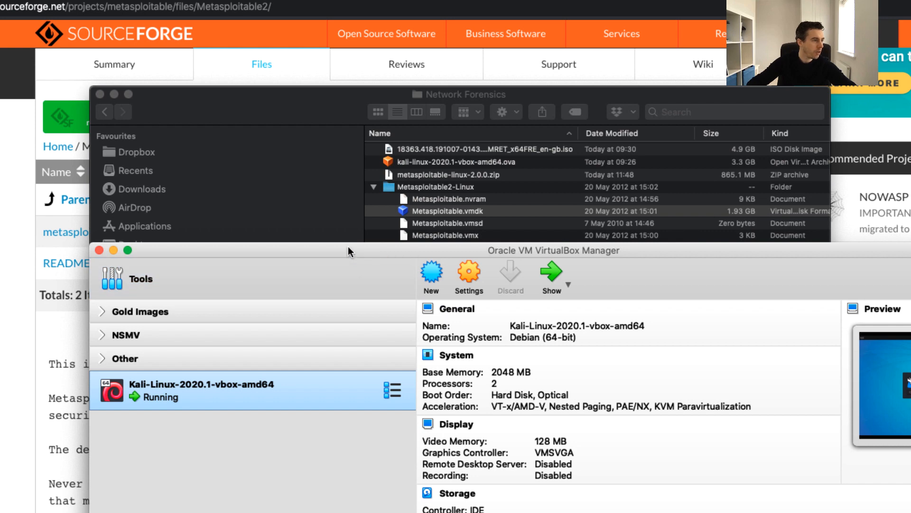
{"action": "left_click_drag", "start_coordinate": [348, 246], "coordinate": [340, 12]}
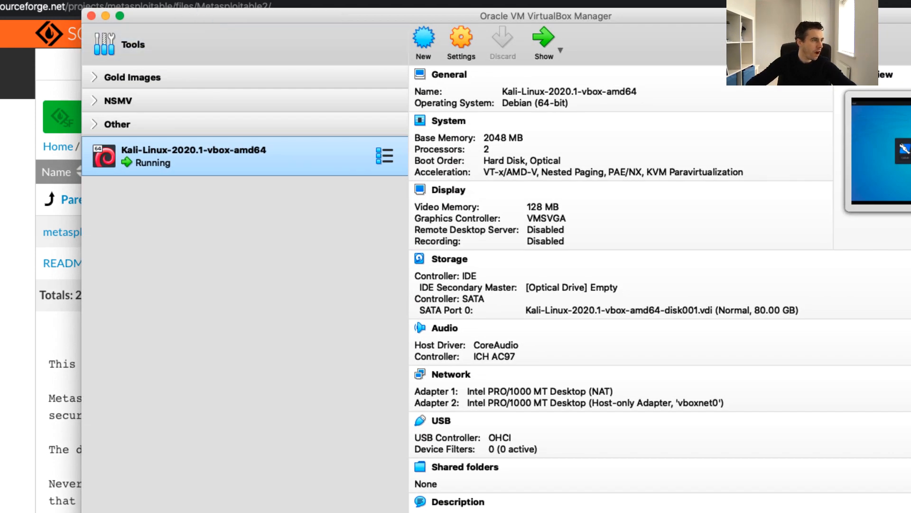
{"action": "left_click", "coordinate": [1, 1]}
{"action": "key", "text": "Escape"}
{"action": "left_click", "coordinate": [427, 39]}
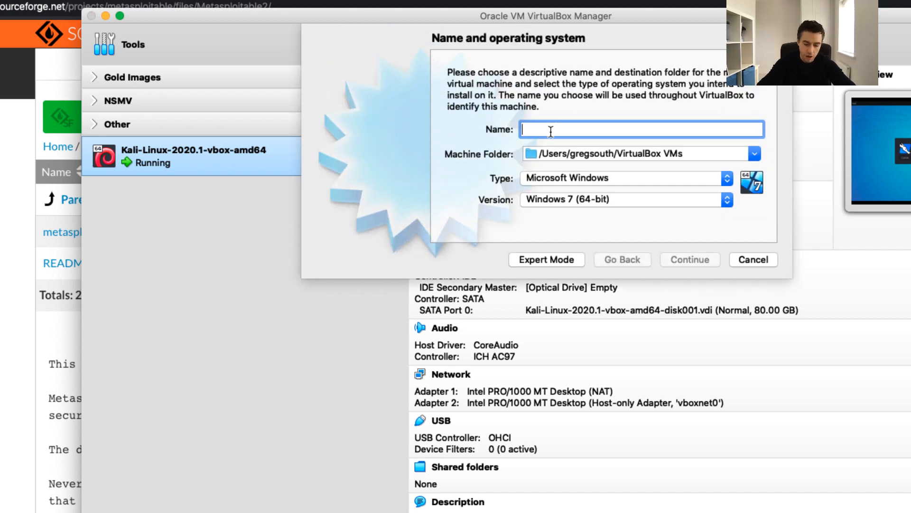
{"action": "type", "text": "Metasploi"}
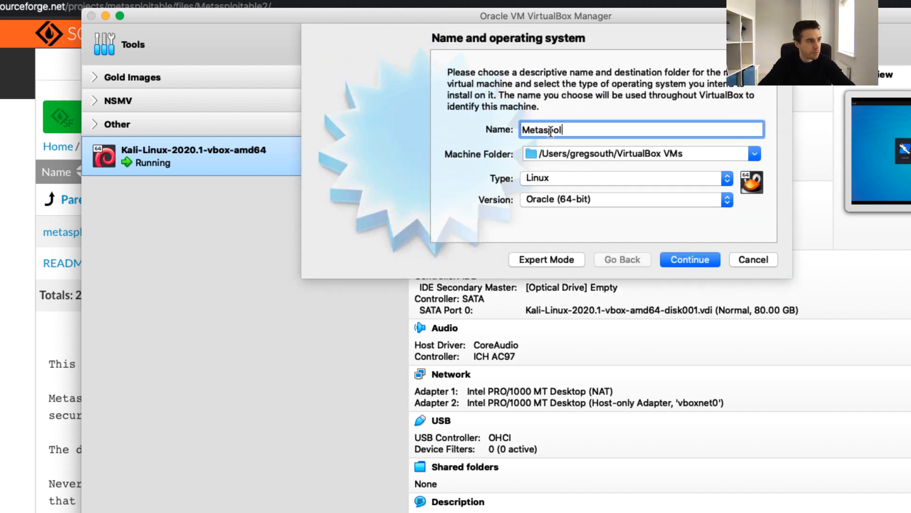
{"action": "key", "text": "BackSpace"}
{"action": "key", "text": "BackSpace"}
{"action": "type", "text": "loitable"}
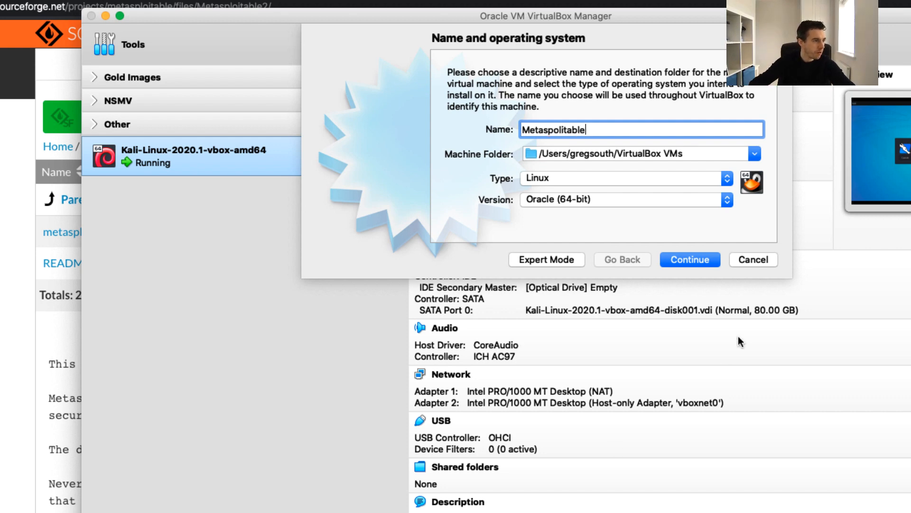
{"action": "type", "text": "2"}
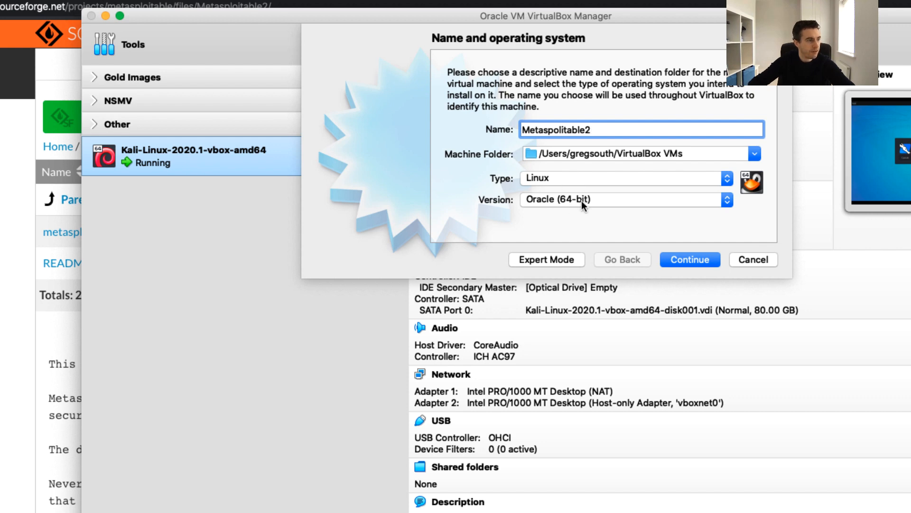
{"action": "left_click", "coordinate": [702, 263]}
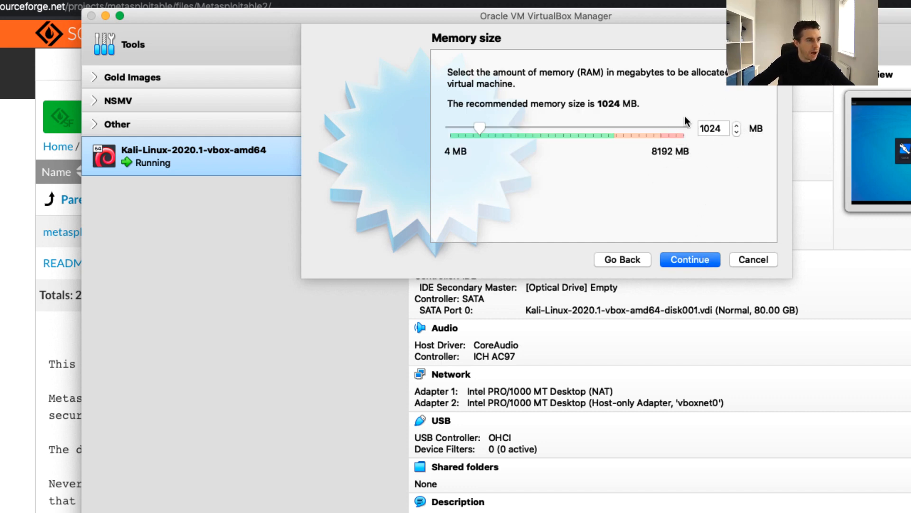
{"action": "left_click", "coordinate": [704, 261]}
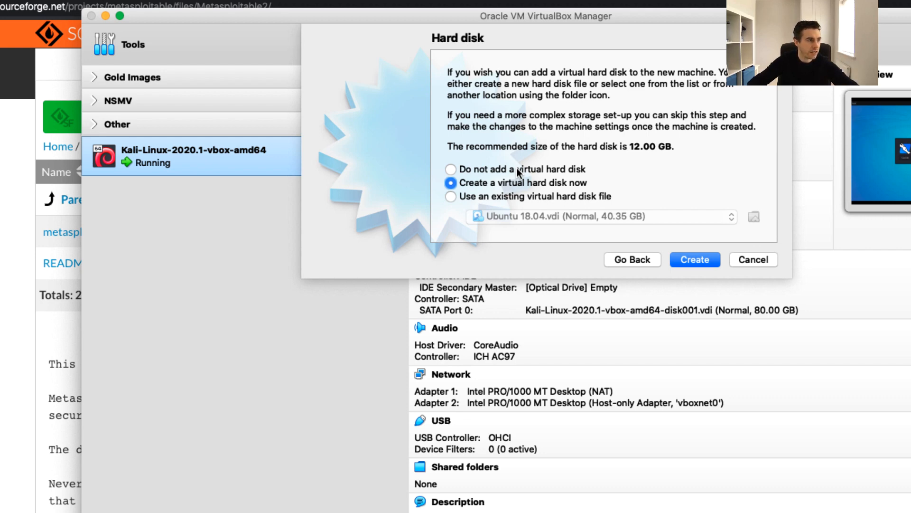
Step: Choose to use an existing virtual hard disk and add Metasploitable.vmdk from Desktop > Network Forensics > Metasploitable2-Linux
{"action": "left_click", "coordinate": [452, 196]}
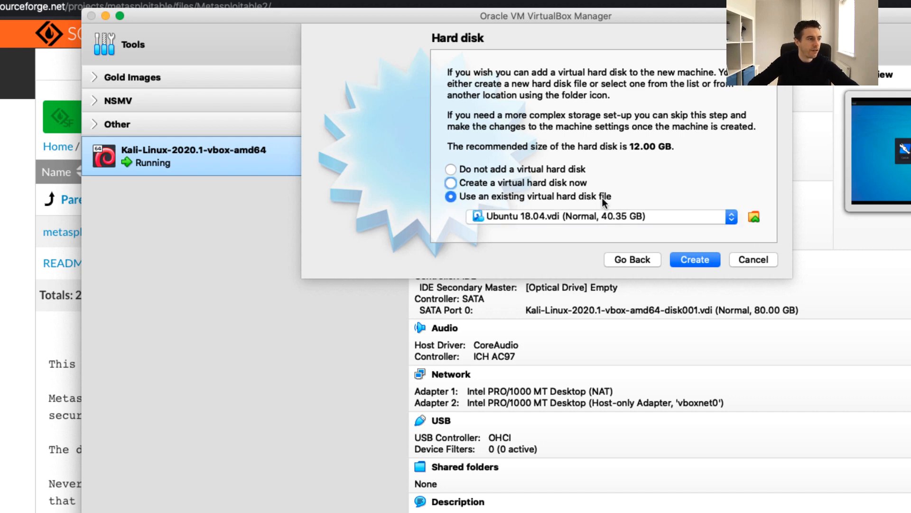
{"action": "left_click", "coordinate": [755, 217]}
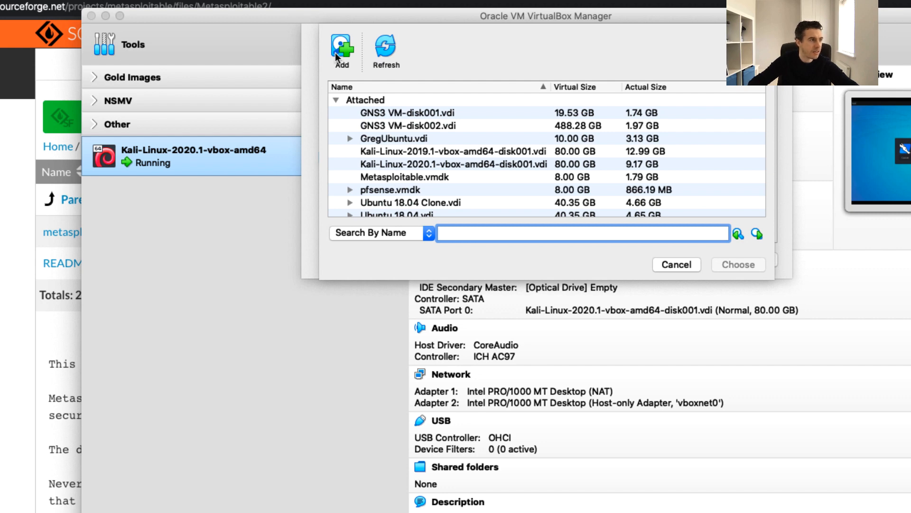
{"action": "left_click", "coordinate": [345, 44]}
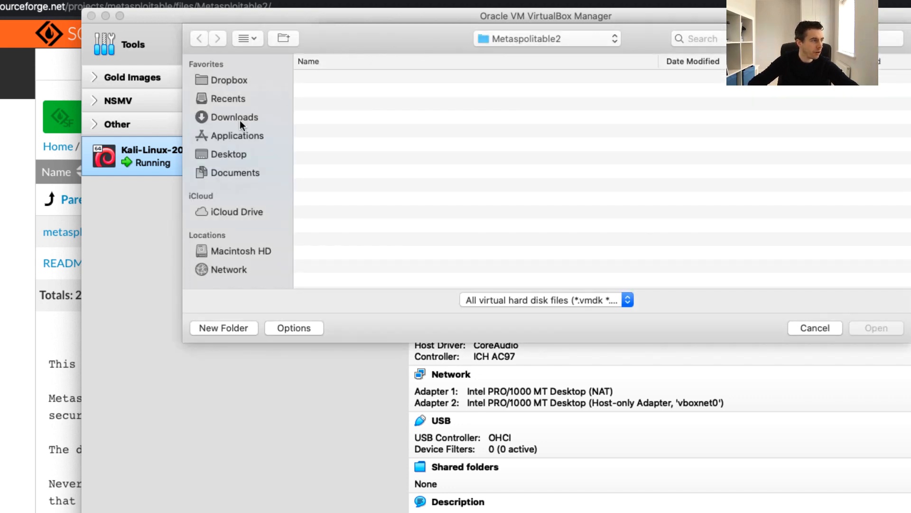
{"action": "left_click", "coordinate": [227, 153]}
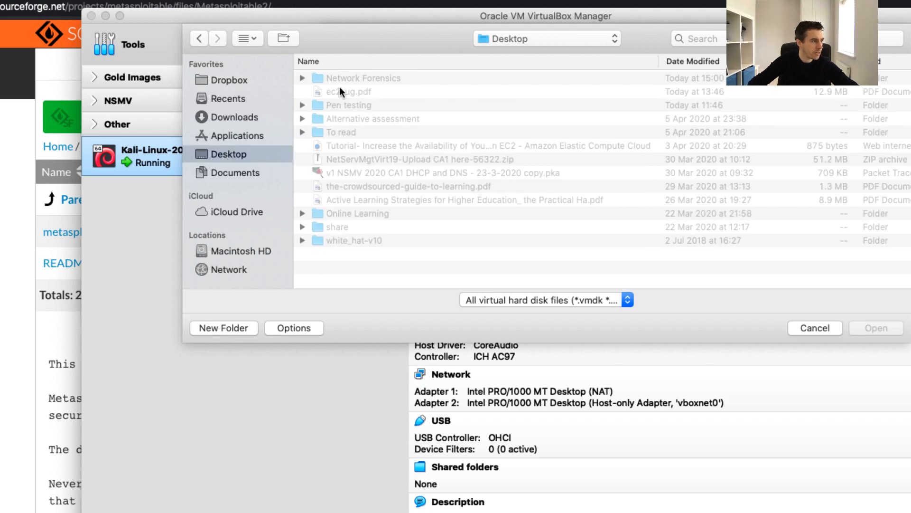
{"action": "double_click", "coordinate": [351, 78]}
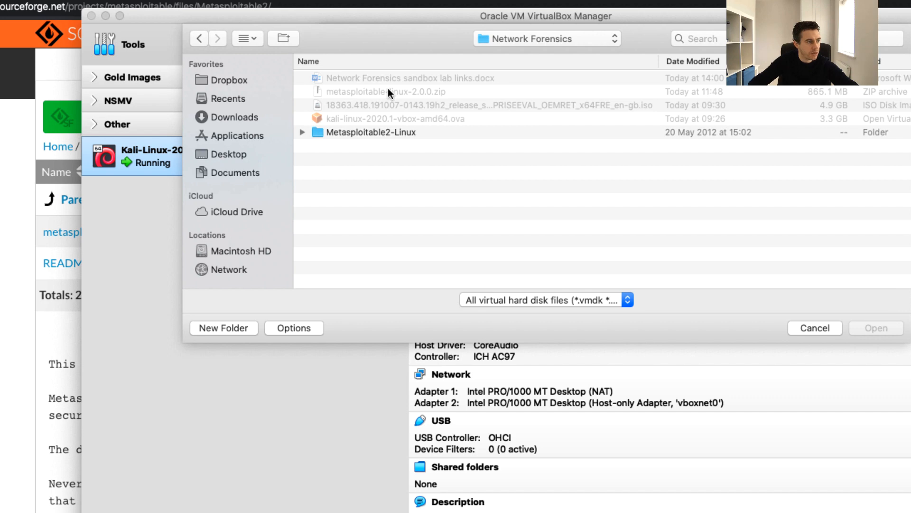
{"action": "left_click", "coordinate": [302, 132]}
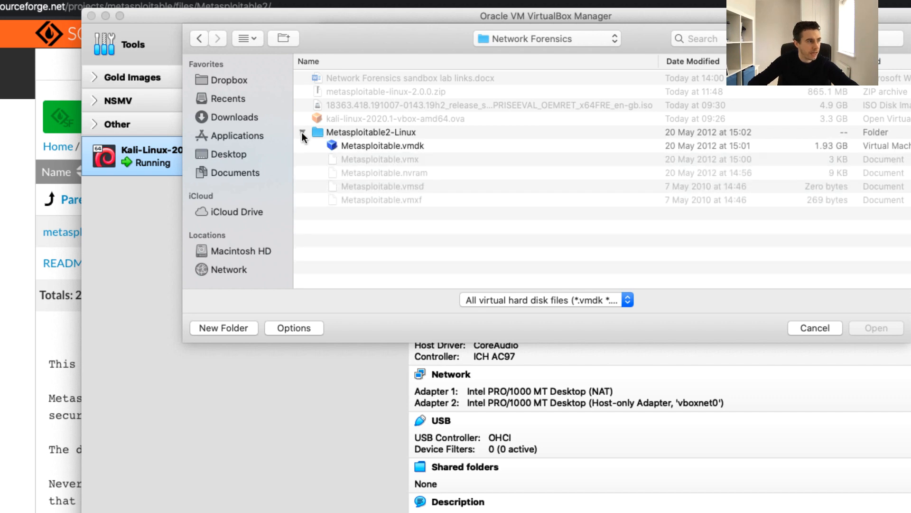
{"action": "left_click", "coordinate": [375, 151]}
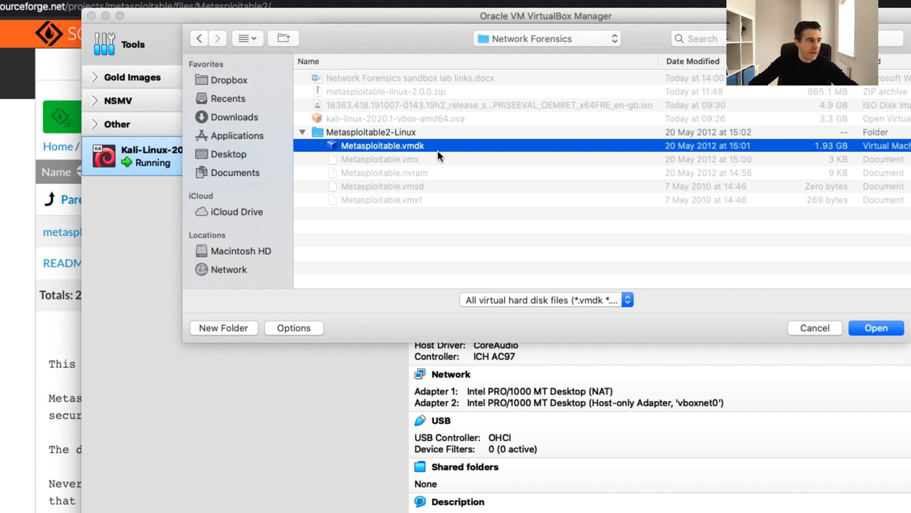
{"action": "left_click", "coordinate": [888, 329]}
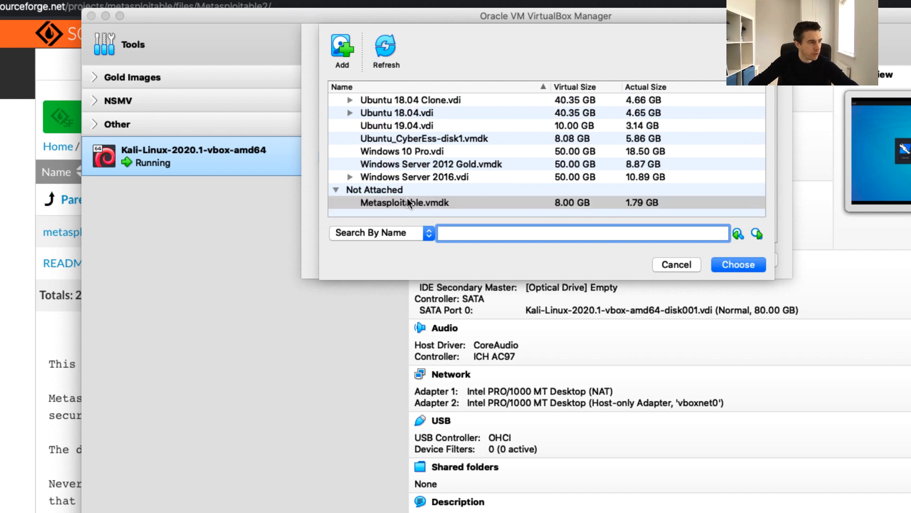
Step: Assign the unattached Metasploitable.vmdk as the machine's hard disk and create the virtual machine
{"action": "left_click", "coordinate": [413, 201]}
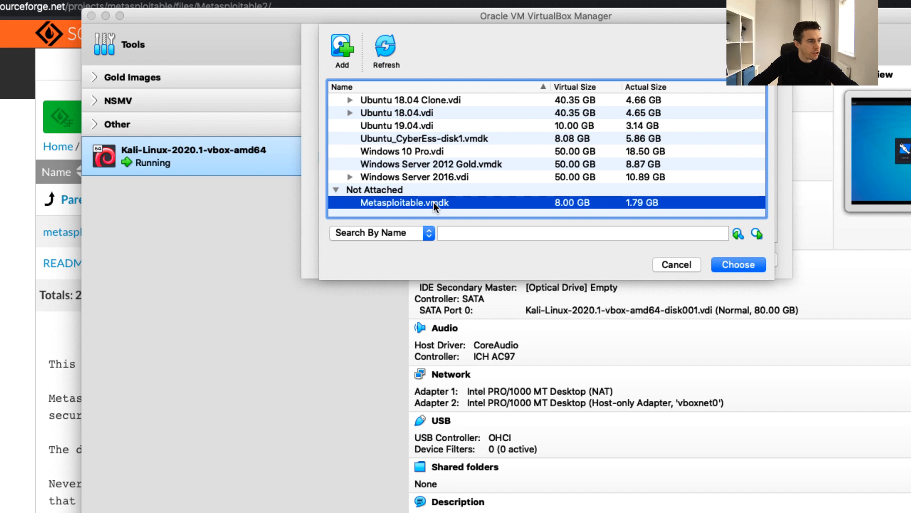
{"action": "left_click", "coordinate": [746, 265]}
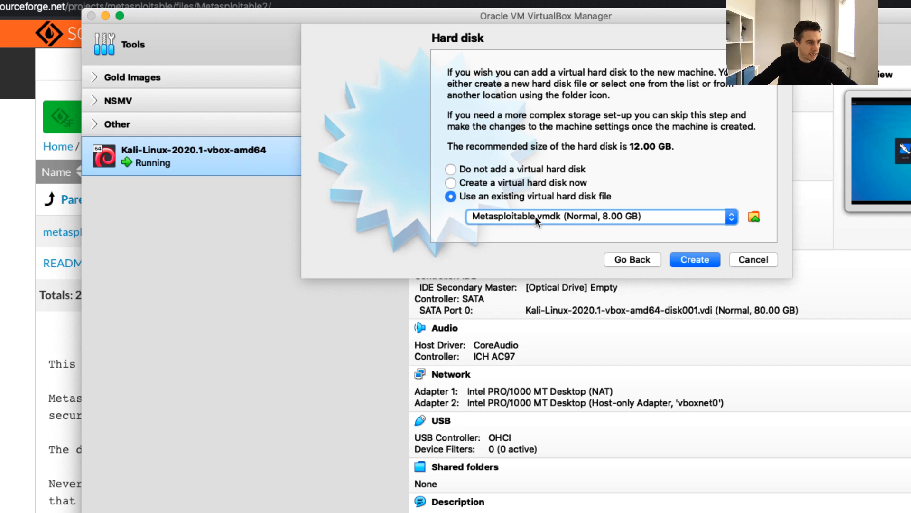
{"action": "left_click", "coordinate": [709, 261]}
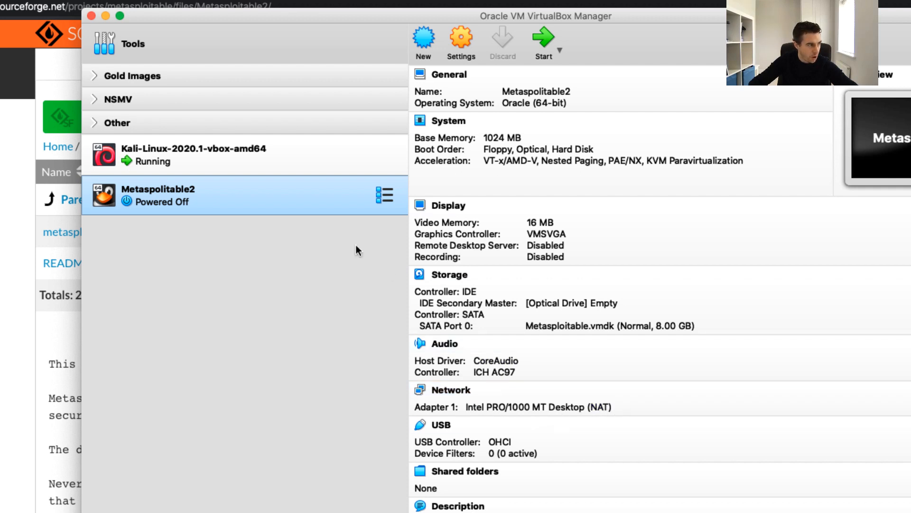
Step: Attach network Adapter 1 of the Metaspolitable2 machine to the Host-only Adapter vboxnet0 and save the settings
{"action": "left_click", "coordinate": [459, 28]}
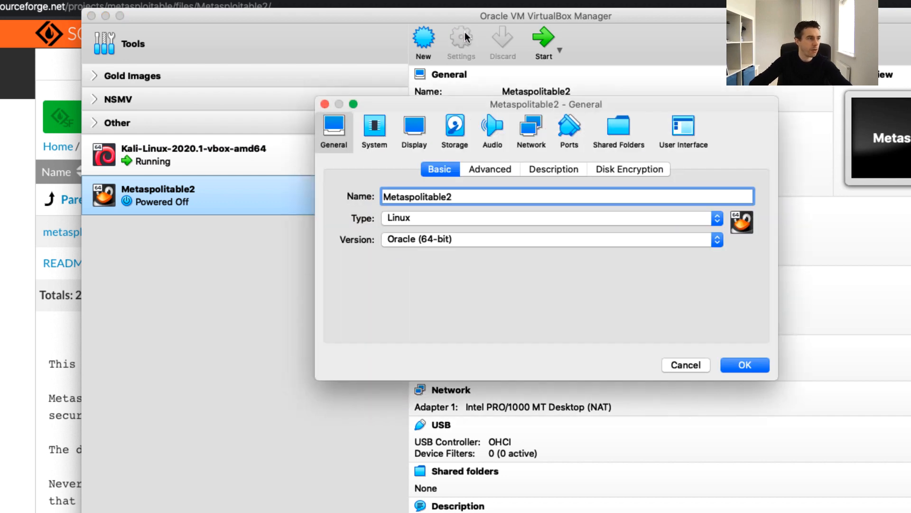
{"action": "left_click", "coordinate": [532, 129]}
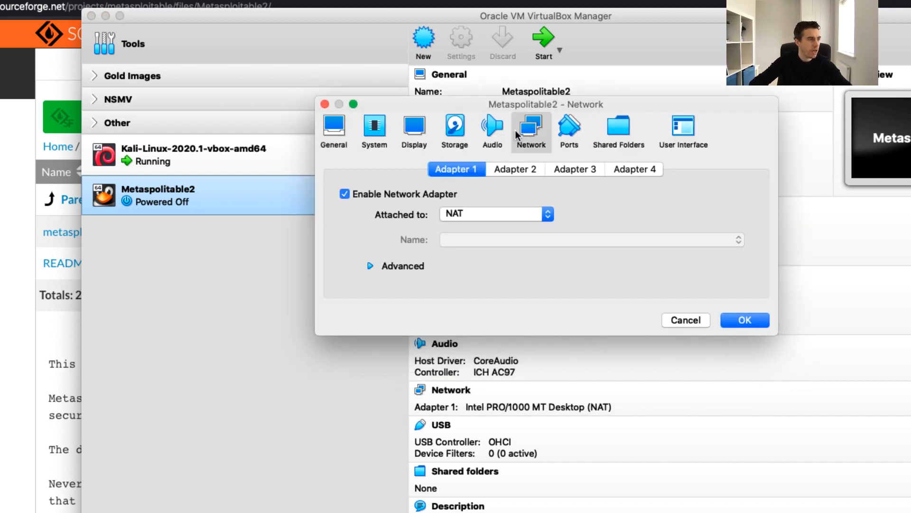
{"action": "left_click", "coordinate": [549, 214]}
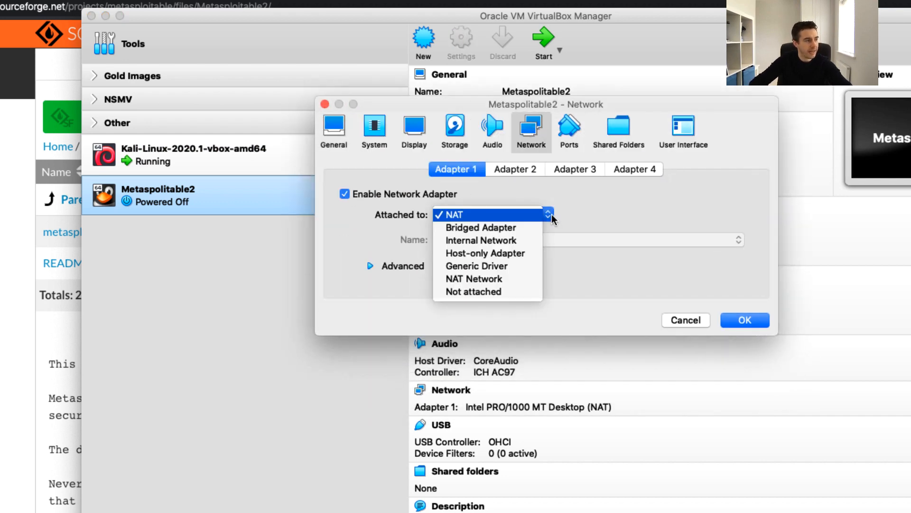
{"action": "left_click", "coordinate": [517, 254]}
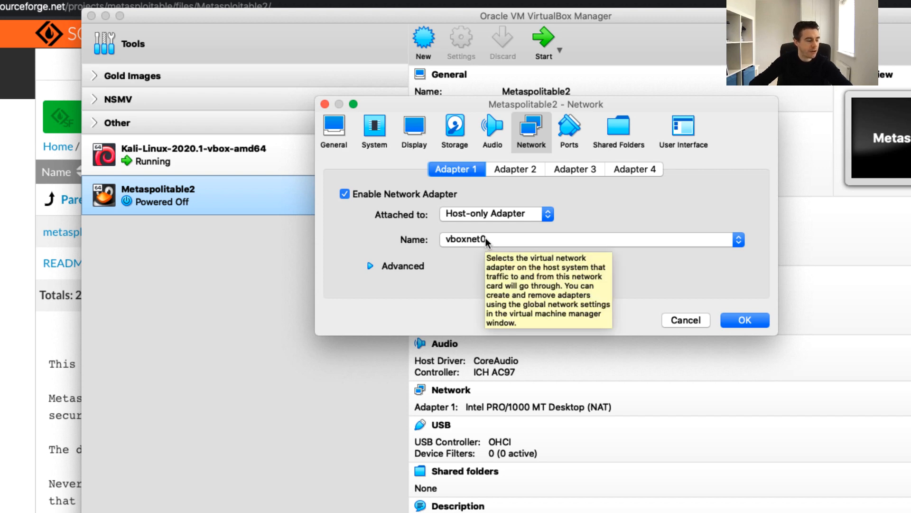
{"action": "left_click", "coordinate": [745, 321]}
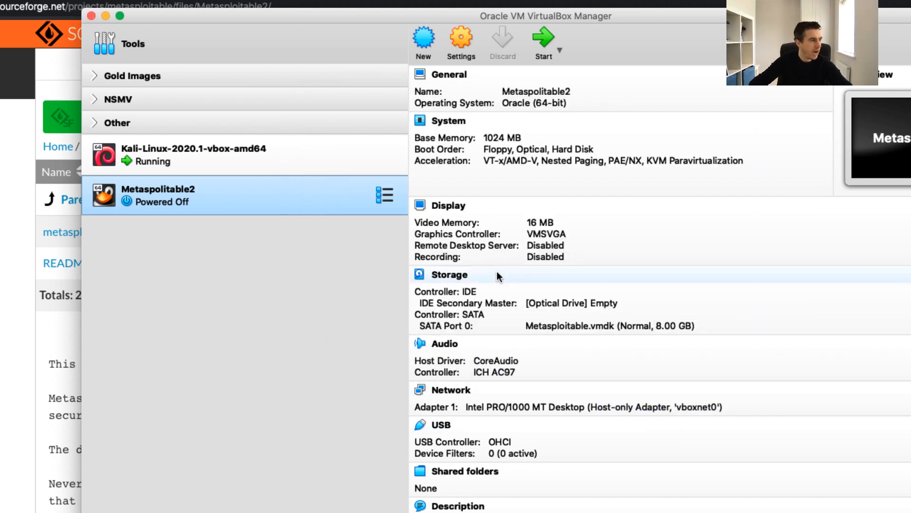
Step: Start the Metaspolitable2 machine, shrink the Kali window and arrange both machine windows side by side
{"action": "left_click", "coordinate": [545, 35]}
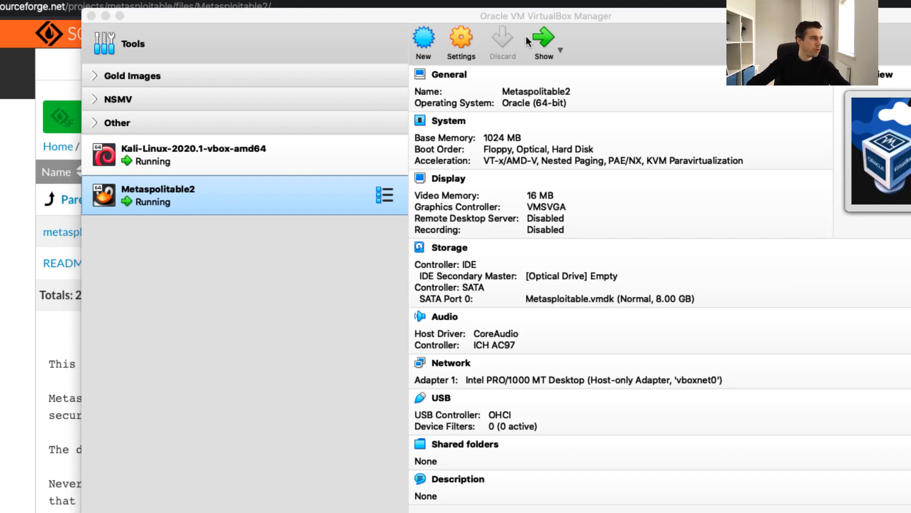
{"action": "key", "text": "super+Tab"}
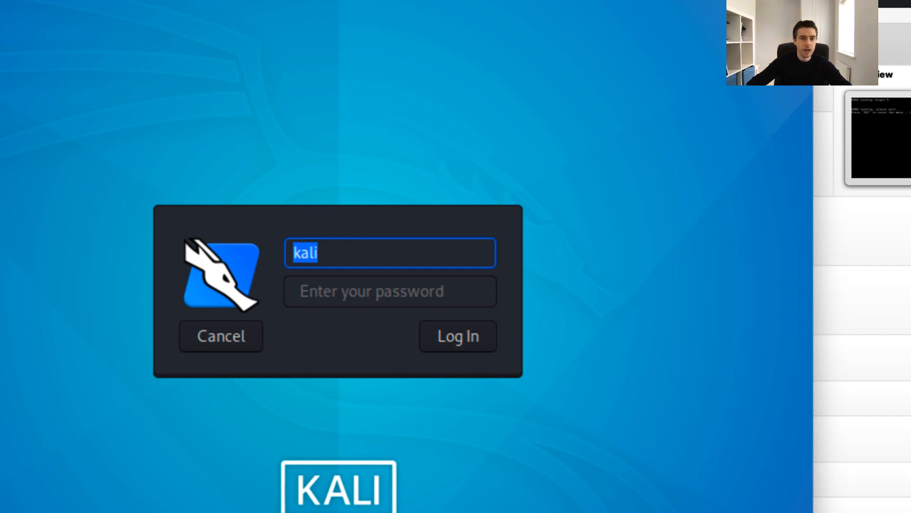
{"action": "left_click_drag", "start_coordinate": [909, 38], "coordinate": [652, 0]}
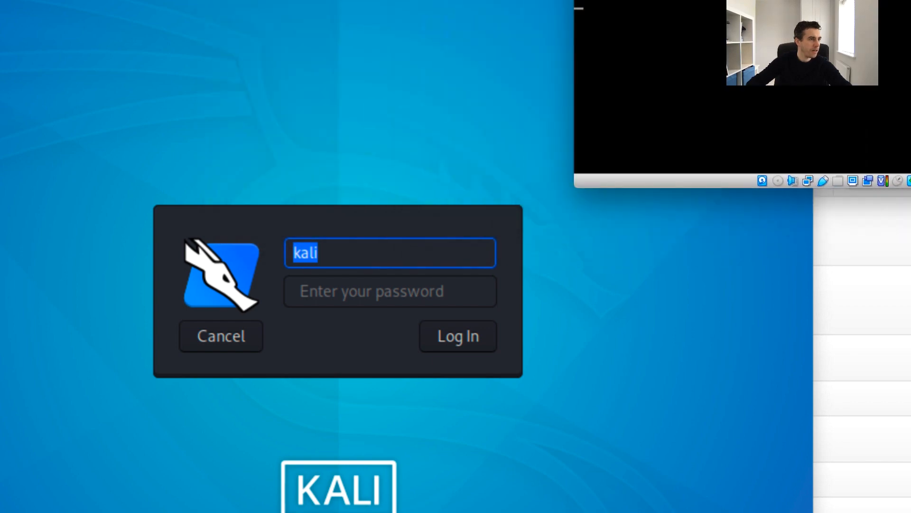
{"action": "left_click_drag", "start_coordinate": [584, 13], "coordinate": [824, 12]}
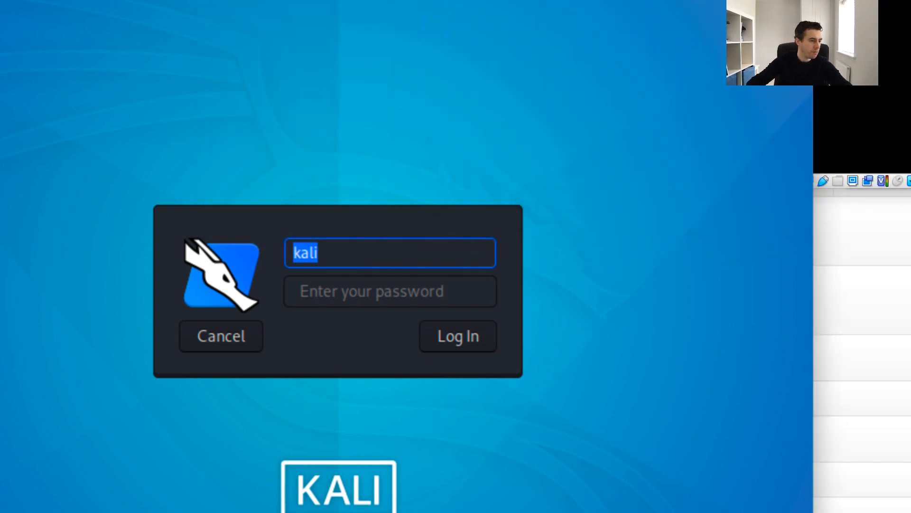
{"action": "left_click_drag", "start_coordinate": [813, 510], "coordinate": [478, 247]}
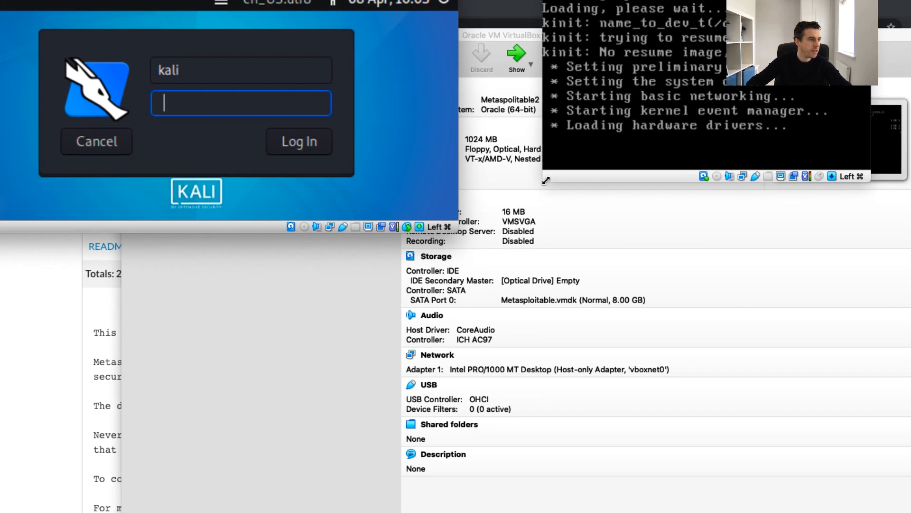
{"action": "left_click_drag", "start_coordinate": [576, 188], "coordinate": [476, 404]}
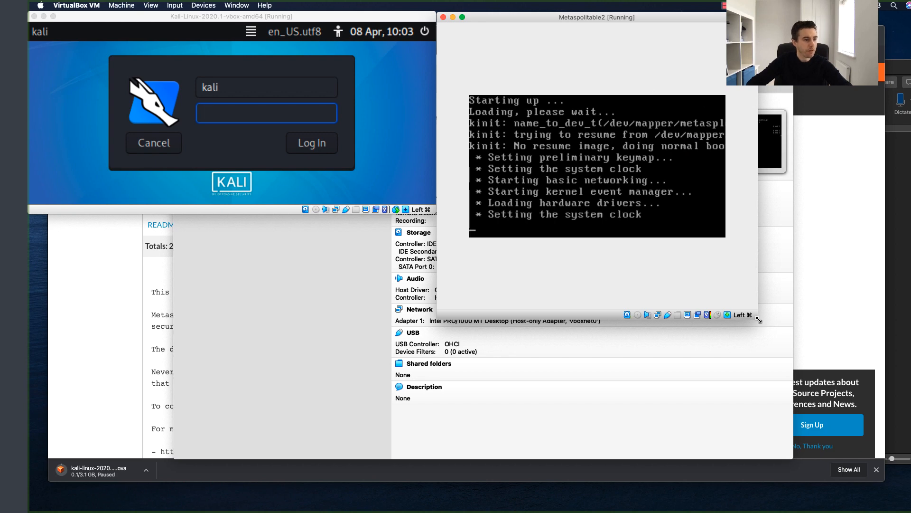
{"action": "left_click_drag", "start_coordinate": [759, 320], "coordinate": [888, 362]}
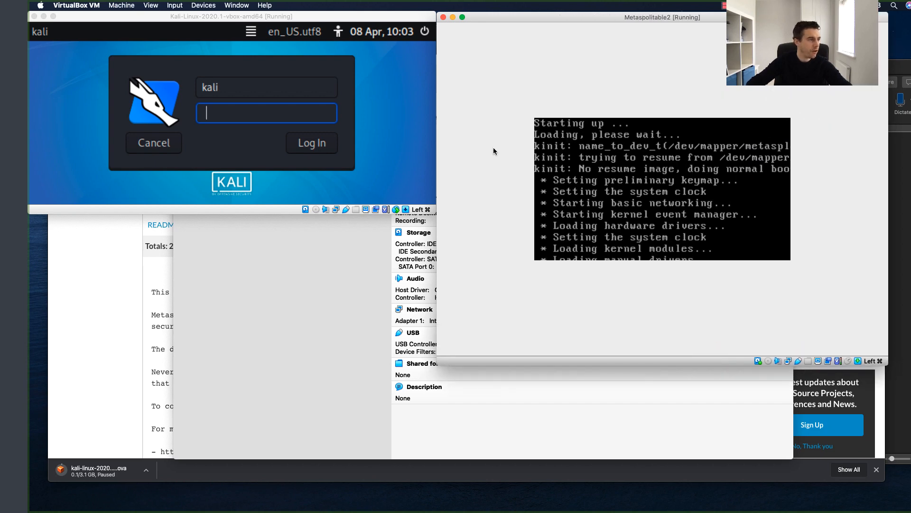
Step: Log in to the Kali machine by entering the account password at its login screen
{"action": "left_click", "coordinate": [251, 113]}
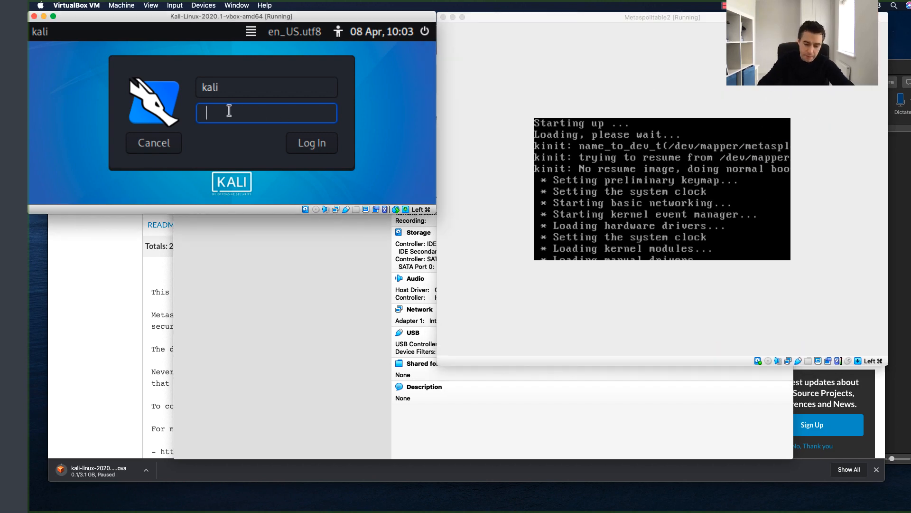
{"action": "type", "text": "kali"}
{"action": "key", "text": "Return"}
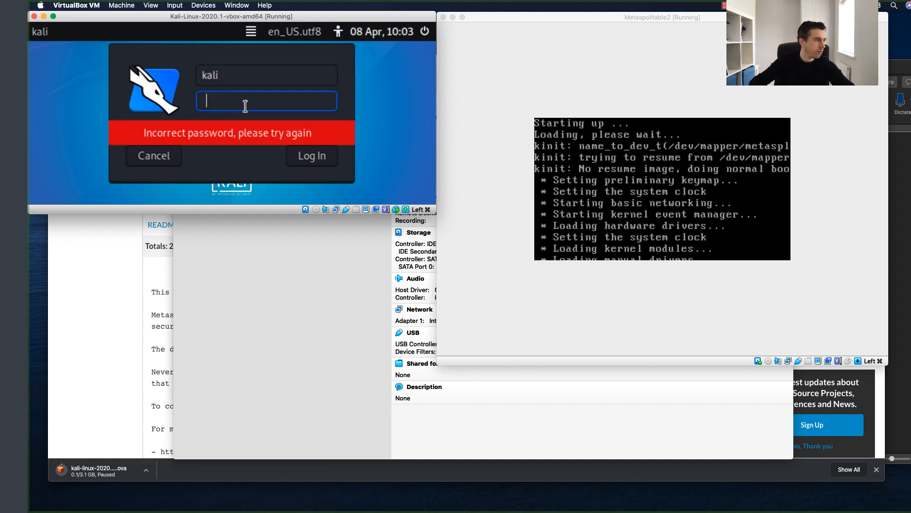
{"action": "type", "text": "••••••"}
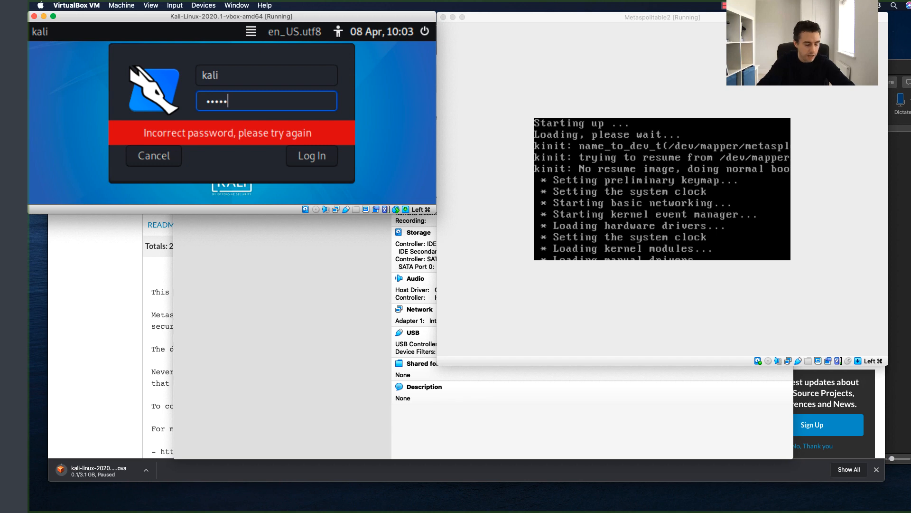
{"action": "key", "text": "Return"}
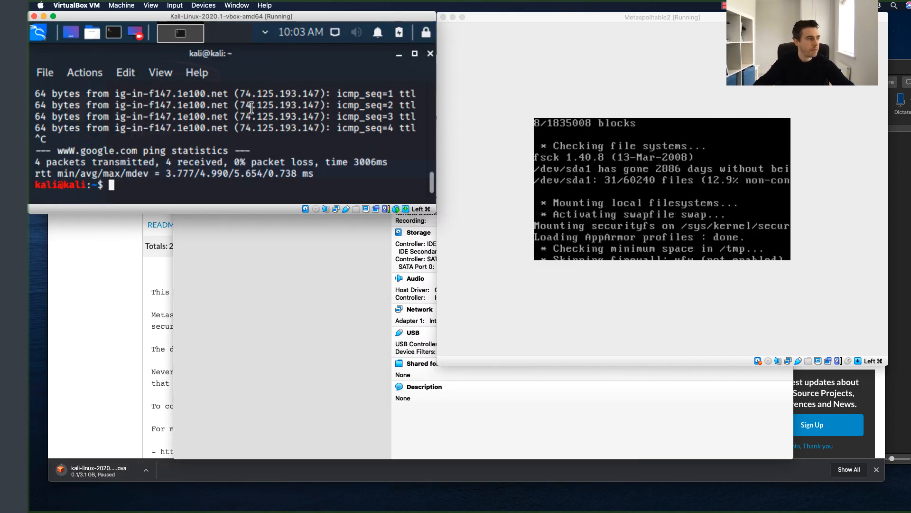
Step: Make the Kali window taller and highlight the eth1 IPv4 address in the earlier terminal output
{"action": "key", "text": "Return"}
{"action": "key", "text": "Return"}
{"action": "key", "text": "Return"}
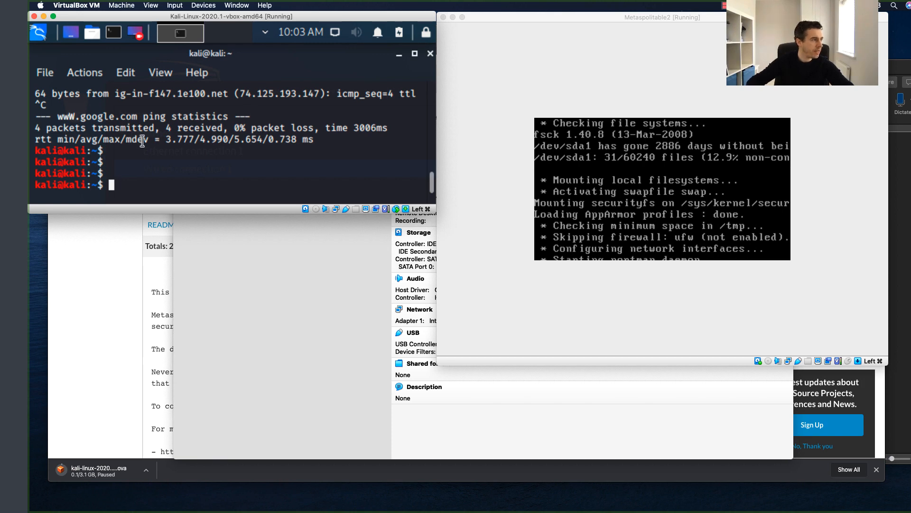
{"action": "scroll", "coordinate": [142, 140], "scroll_direction": "up", "scroll_amount": 1}
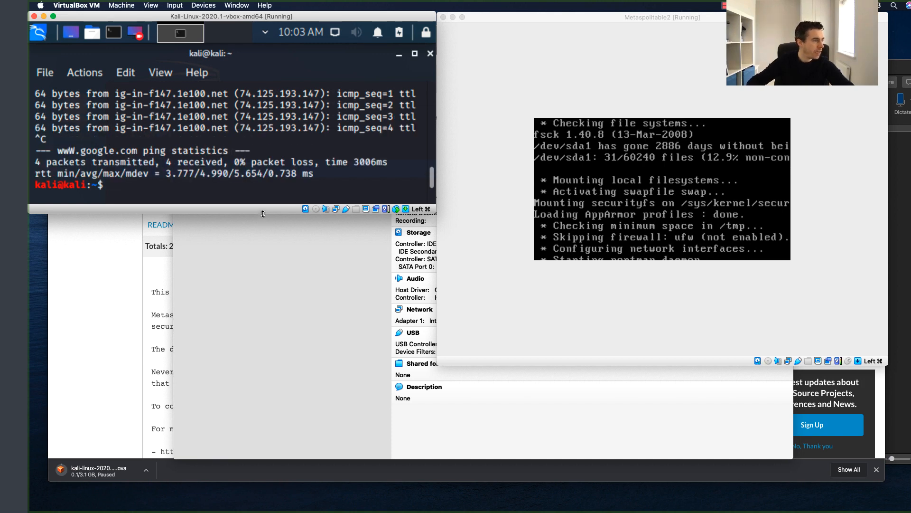
{"action": "left_click_drag", "start_coordinate": [261, 213], "coordinate": [230, 400]}
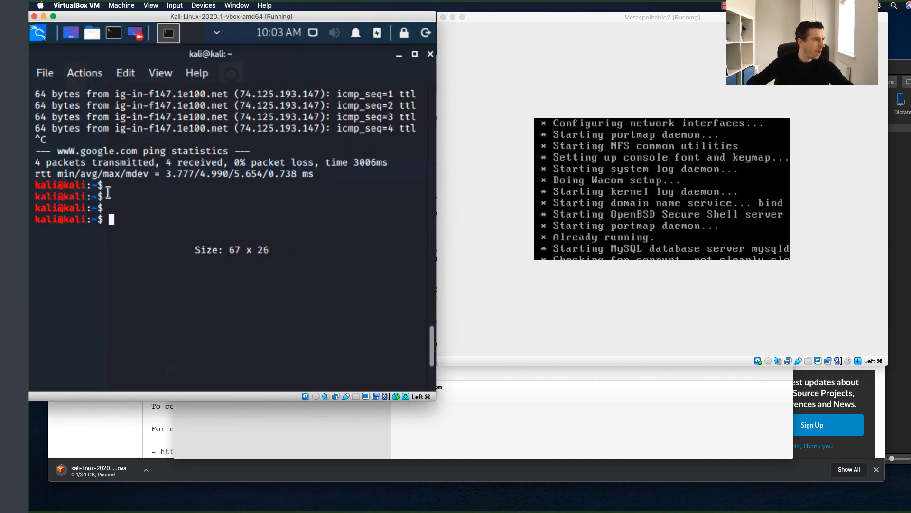
{"action": "scroll", "coordinate": [113, 199], "scroll_direction": "up", "scroll_amount": 1}
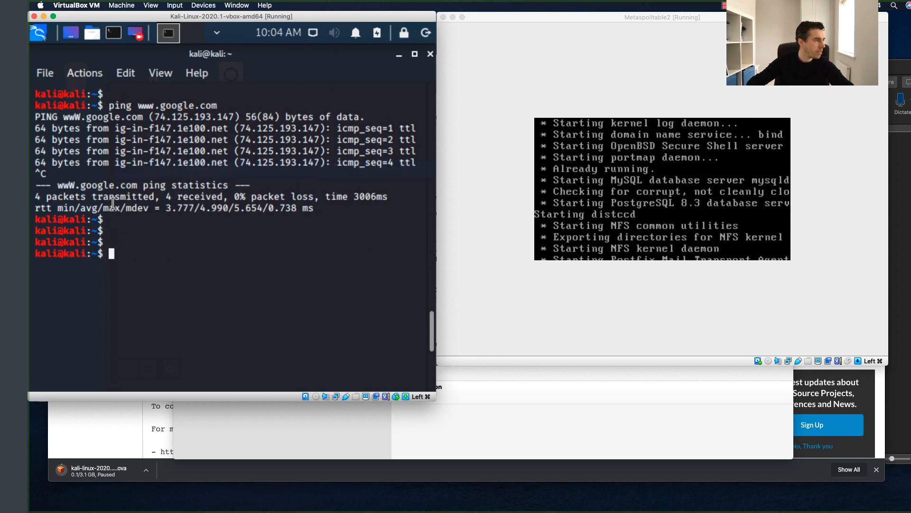
{"action": "scroll", "coordinate": [113, 204], "scroll_direction": "up", "scroll_amount": 4}
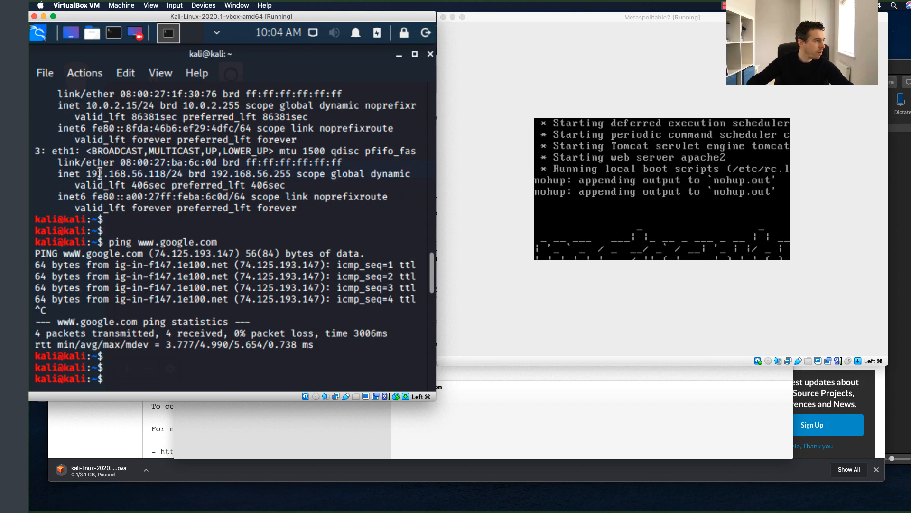
{"action": "left_click_drag", "start_coordinate": [88, 173], "coordinate": [166, 174]}
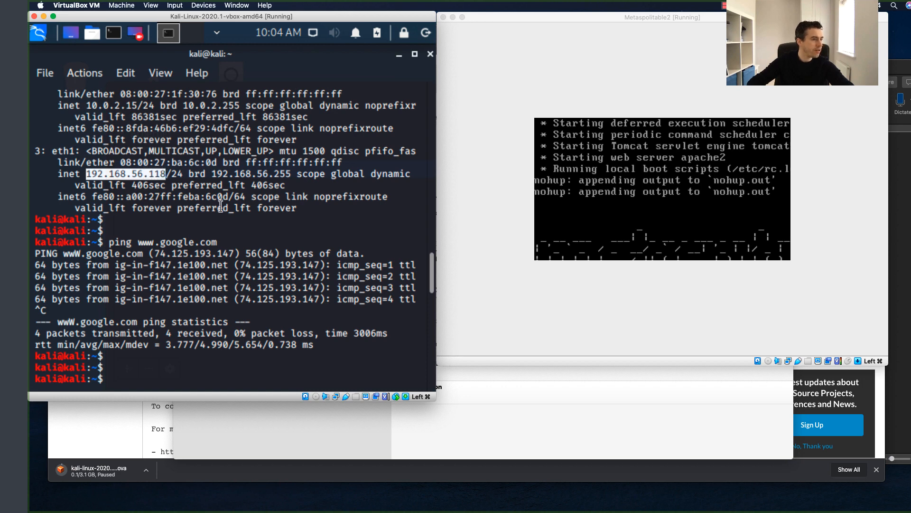
Step: Switch to the Metaspolitable2 console and submit blank entries to redisplay its login prompt
{"action": "left_click", "coordinate": [647, 176]}
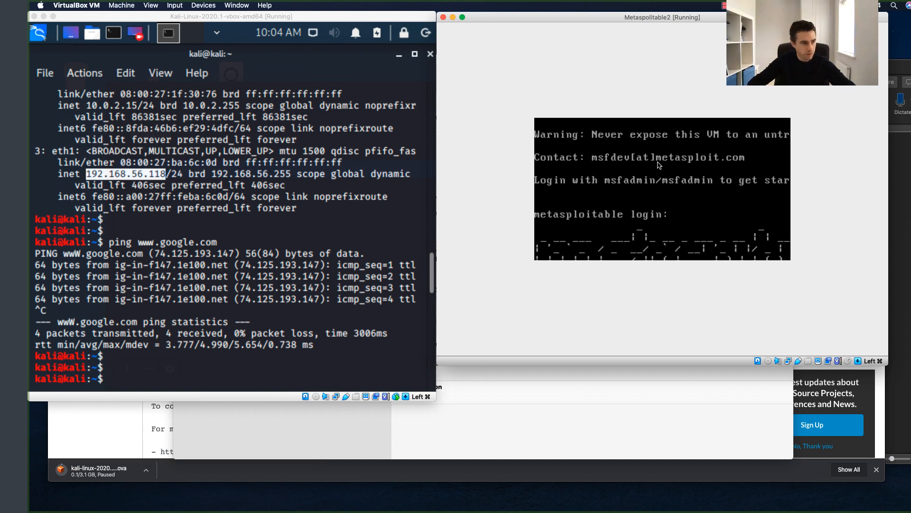
{"action": "left_click", "coordinate": [720, 100]}
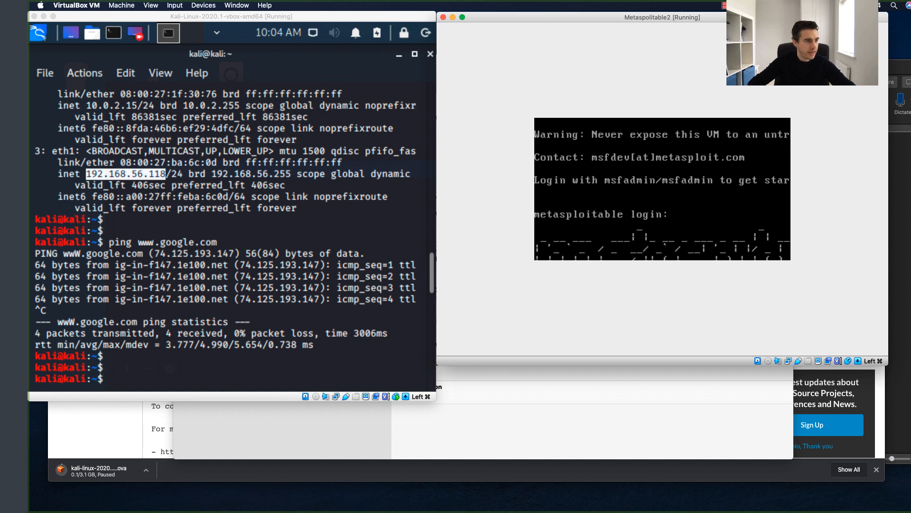
{"action": "key", "text": "Return"}
{"action": "key", "text": "Return"}
{"action": "key", "text": "Return"}
{"action": "key", "text": "Return"}
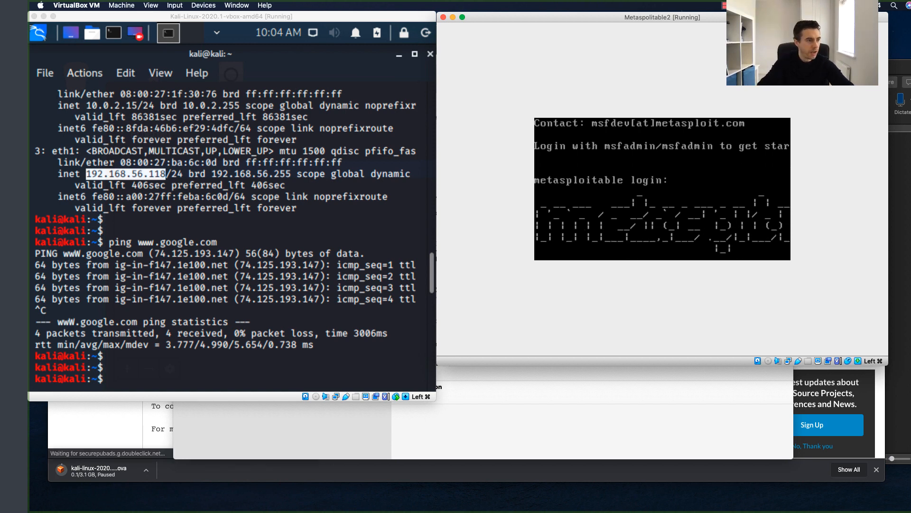
{"action": "key", "text": "Return"}
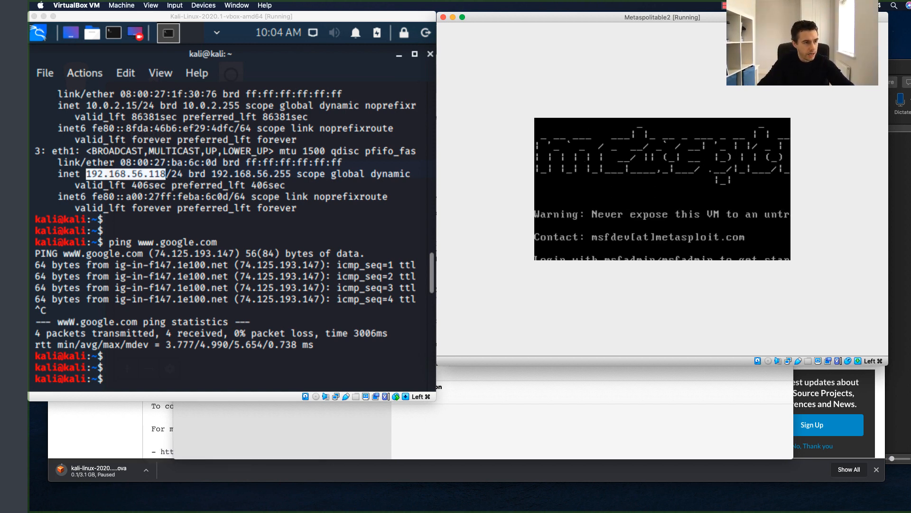
{"action": "key", "text": "Return"}
{"action": "key", "text": "Return"}
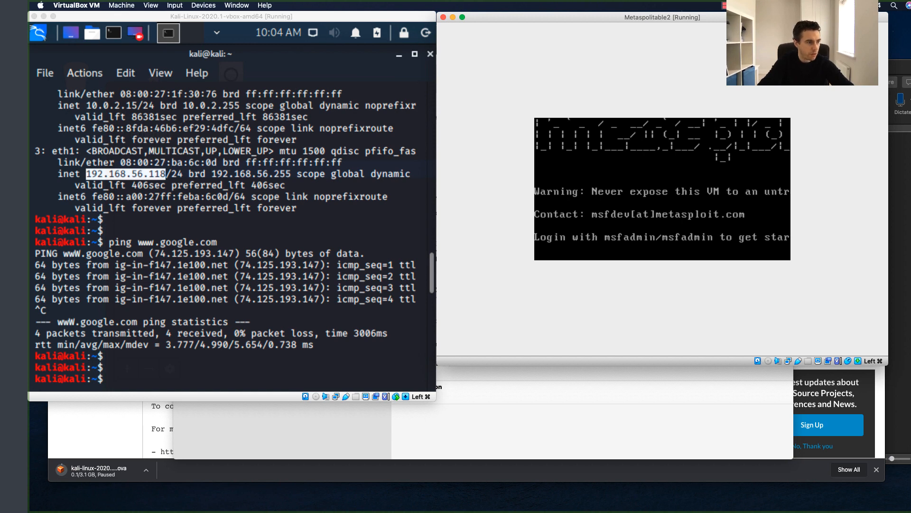
{"action": "key", "text": "Return"}
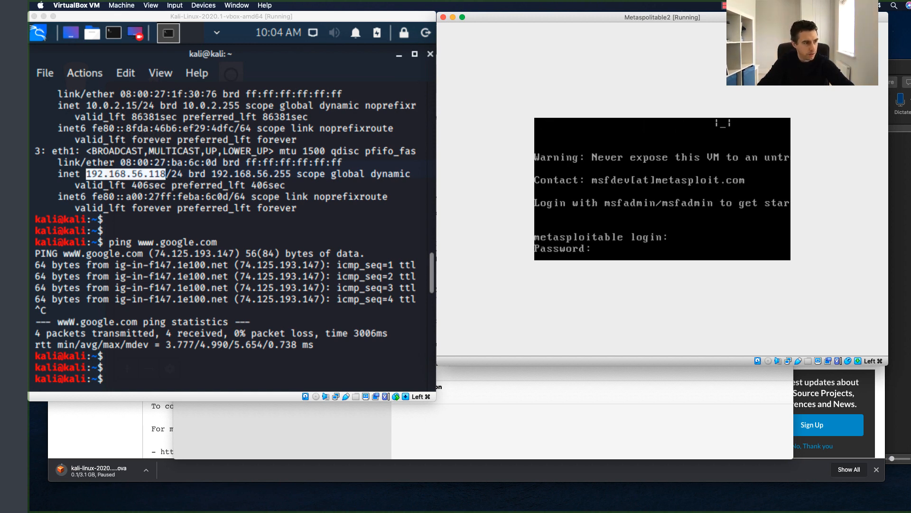
{"action": "key", "text": "Return"}
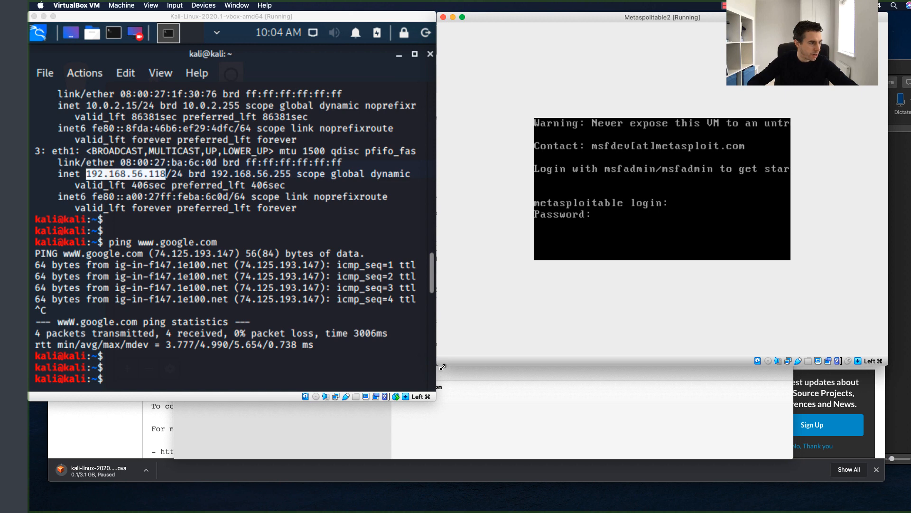
Step: Widen the Metaspolitable2 window towards the Kali window and try to clear the console at its login prompt
{"action": "left_click_drag", "start_coordinate": [439, 365], "coordinate": [204, 369]}
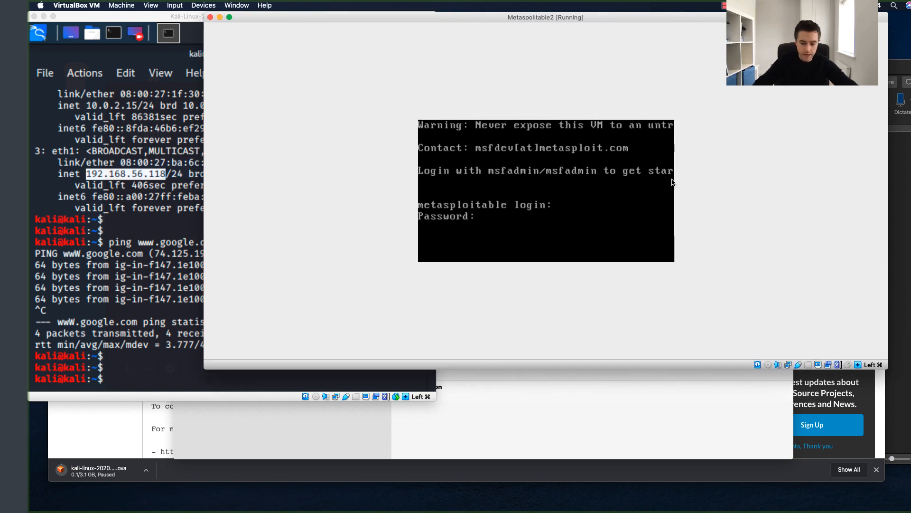
{"action": "key", "text": "Return"}
{"action": "key", "text": "Return"}
{"action": "key", "text": "Return"}
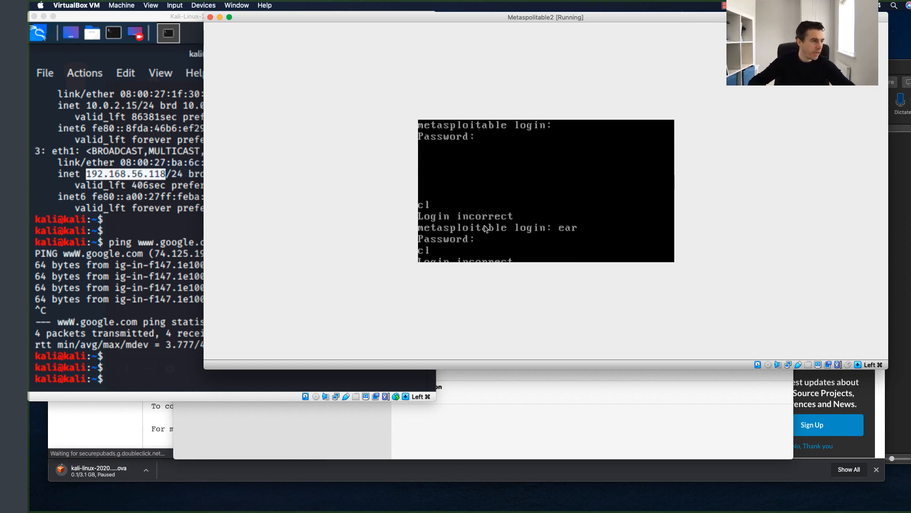
Step: Move the Metaspolitable2 window aside and back over the Kali window, then examine its banner and login instructions
{"action": "left_click_drag", "start_coordinate": [314, 19], "coordinate": [910, 47]}
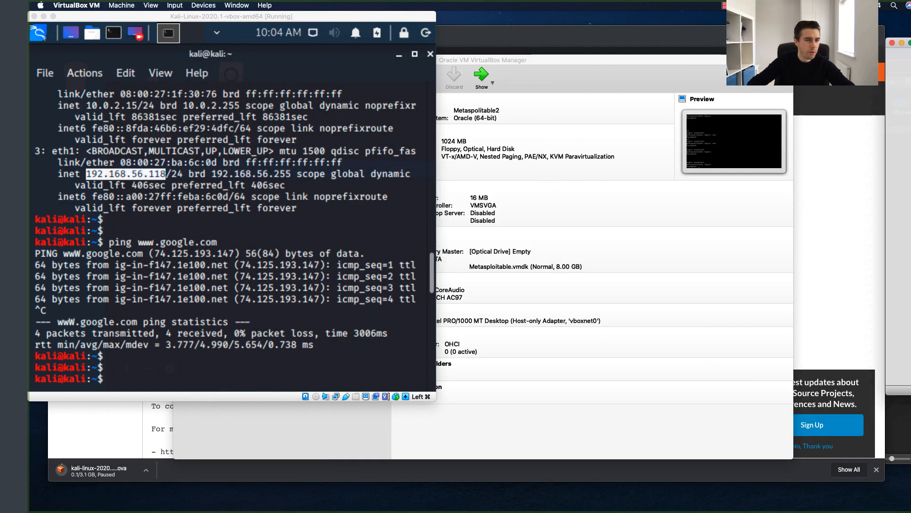
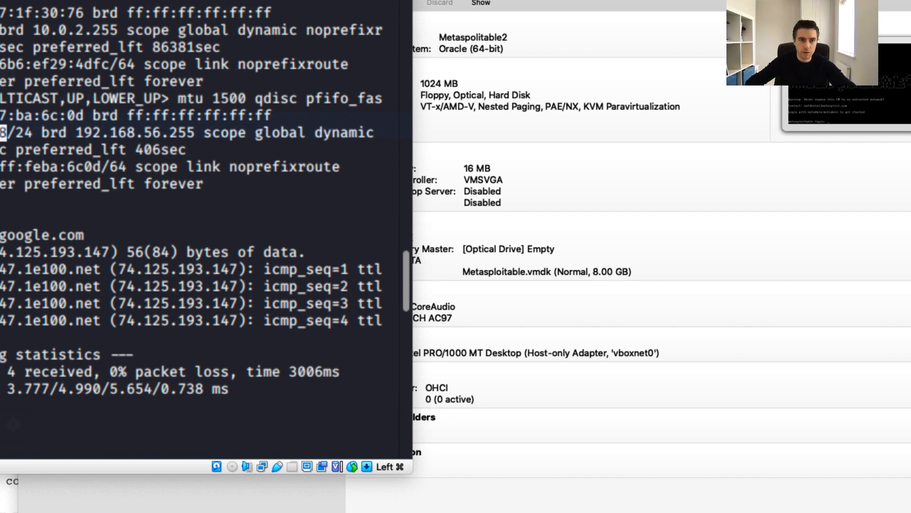
{"action": "left_click_drag", "start_coordinate": [910, 0], "coordinate": [248, 0]}
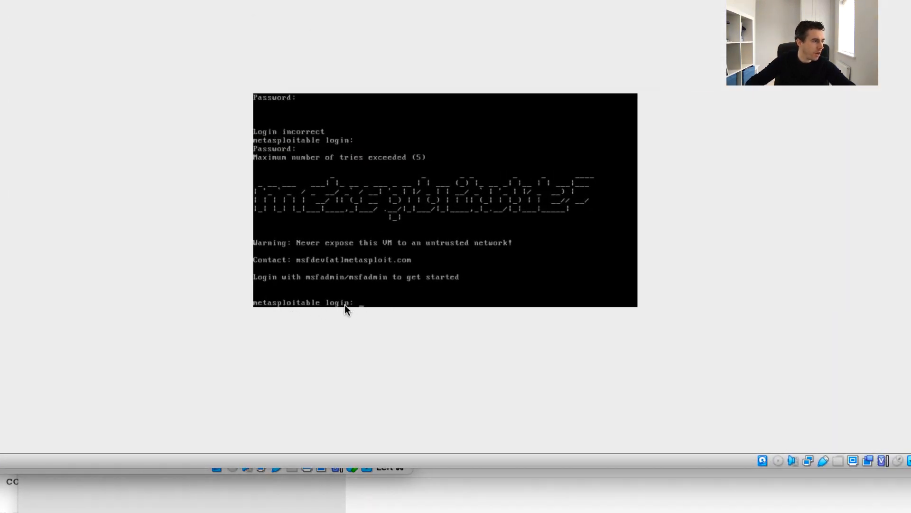
{"action": "left_click", "coordinate": [322, 280]}
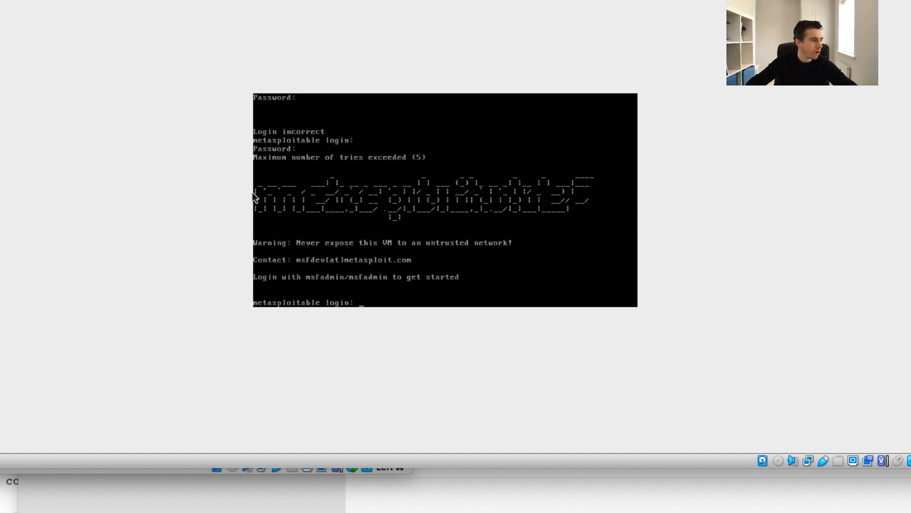
Step: Enter and release the Metaspolitable2 console, and bring its window back over the Kali window
{"action": "left_click", "coordinate": [373, 212]}
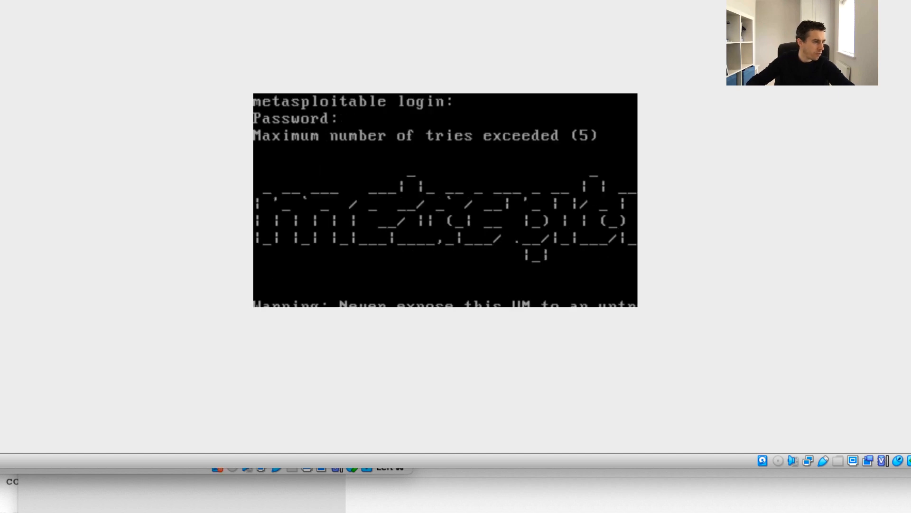
{"action": "key", "text": "super"}
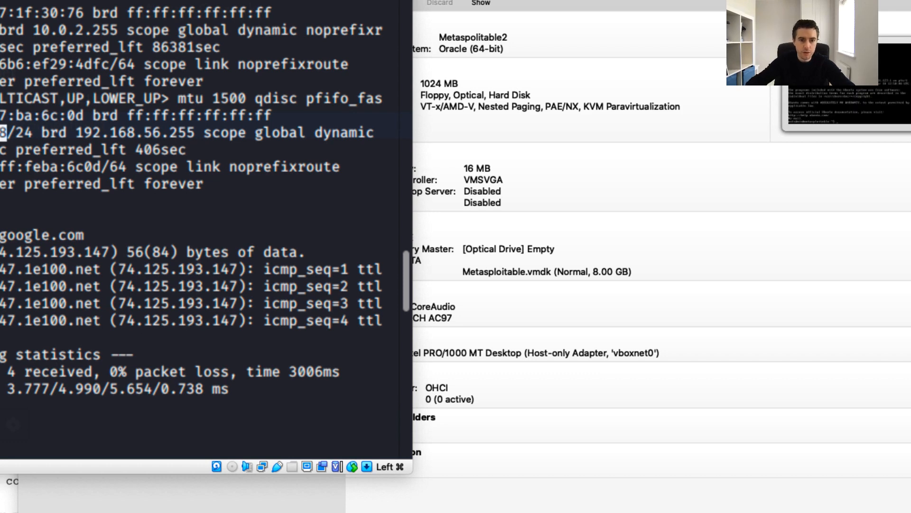
{"action": "left_click_drag", "start_coordinate": [910, 0], "coordinate": [441, 0]}
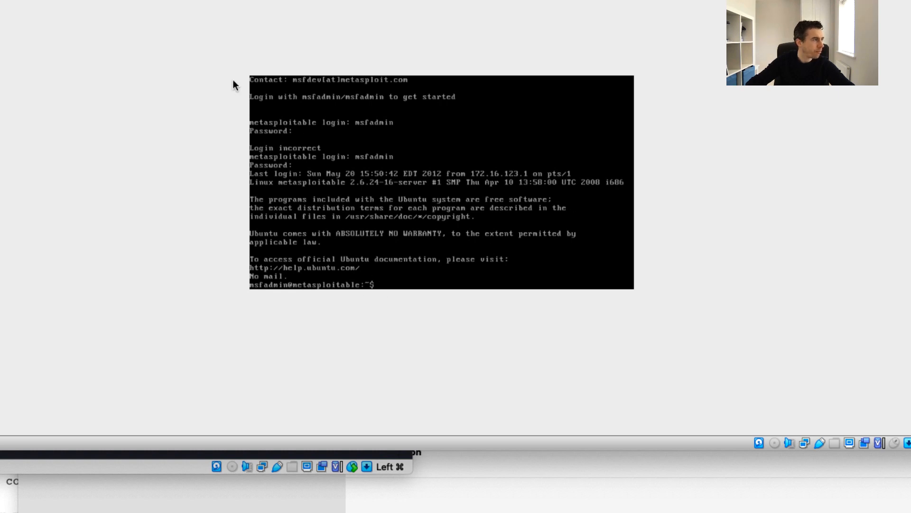
Step: Try switching the Metaspolitable2 machine to full-screen mode and enlarge its window to fit the whole console text
{"action": "key", "text": "super+f"}
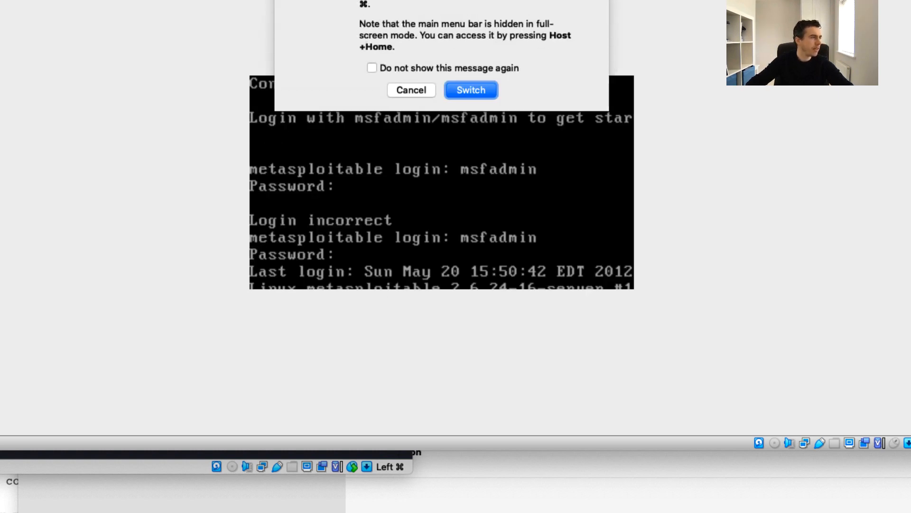
{"action": "key", "text": "Return"}
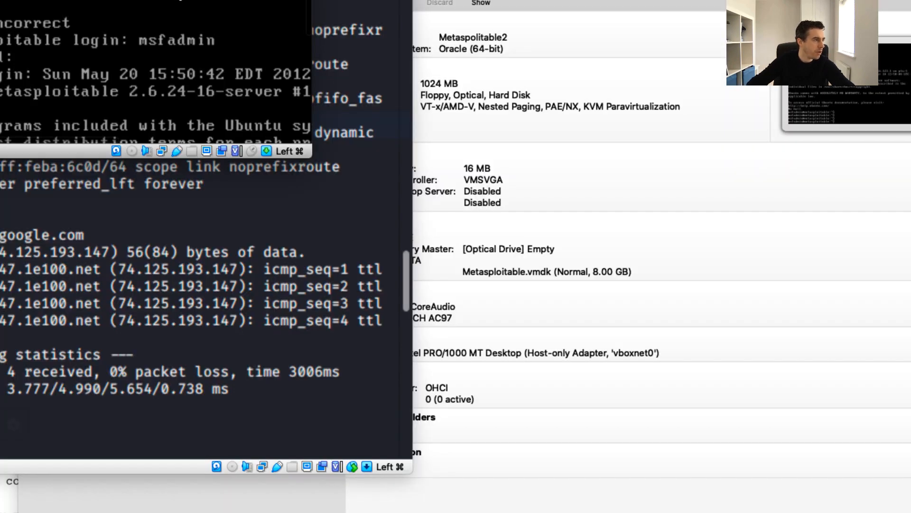
{"action": "left_click_drag", "start_coordinate": [312, 157], "coordinate": [868, 511]}
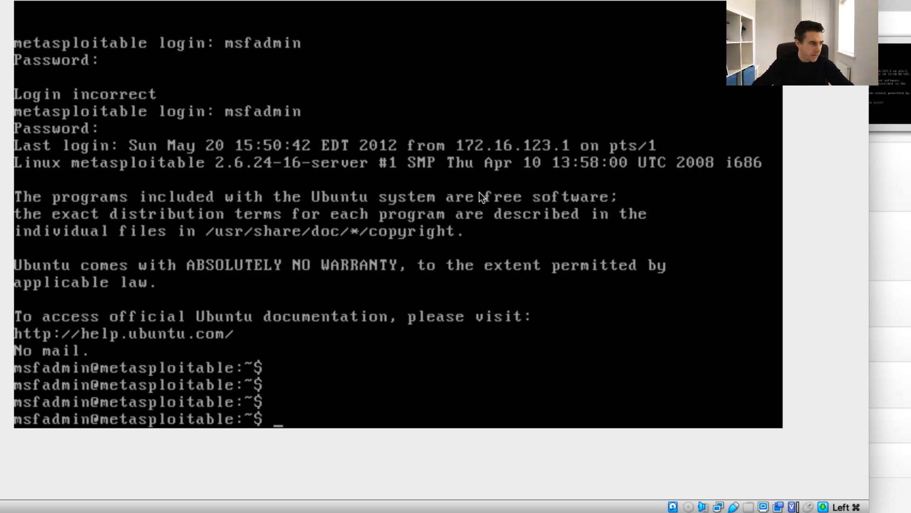
Step: Run ifconfig at the msfadmin prompt in the Metaspolitable2 console to list its network interfaces
{"action": "key", "text": "Return"}
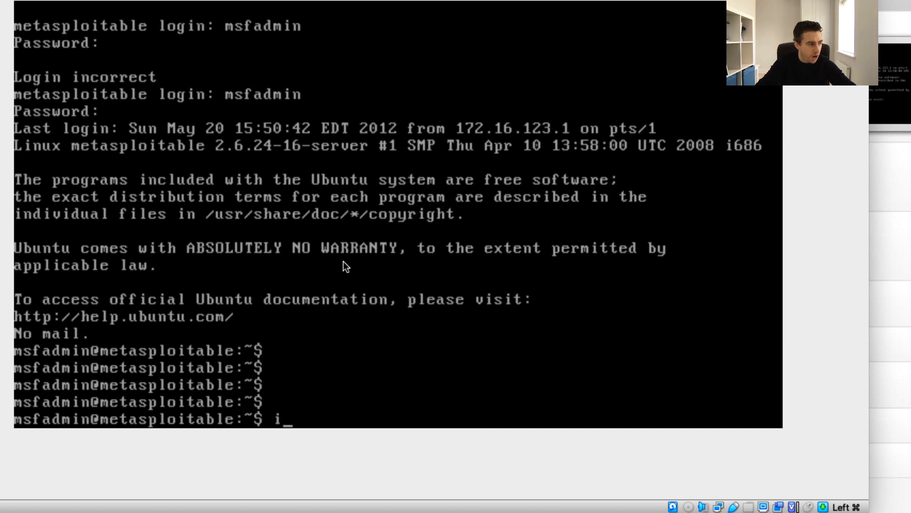
{"action": "type", "text": "fconfig"}
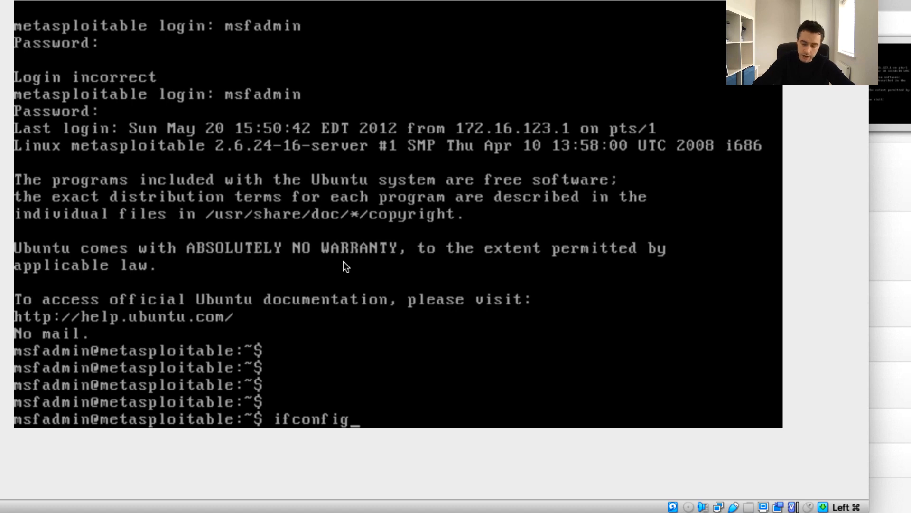
{"action": "key", "text": "Return"}
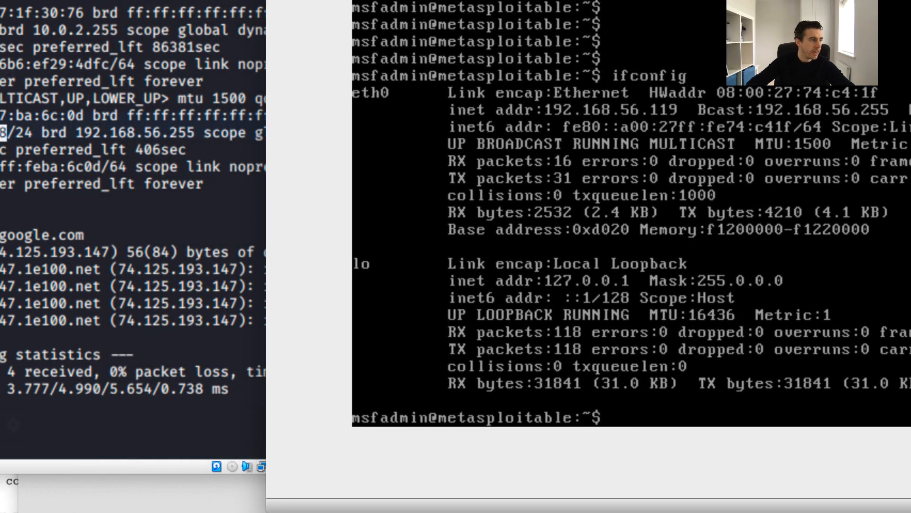
Step: Ping the Metaspolitable2 machine at 192.168.56.119 from the Kali terminal and stop the ping after a few replies
{"action": "left_click", "coordinate": [40, 255]}
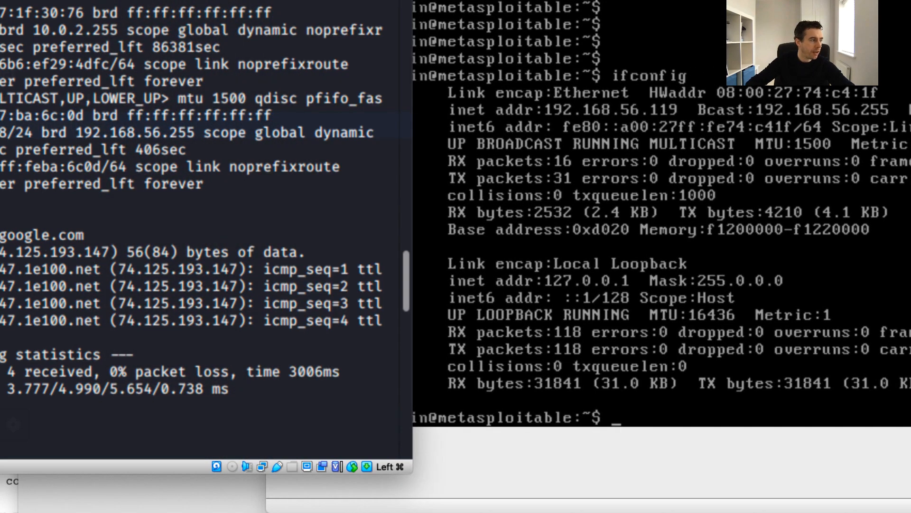
{"action": "scroll", "coordinate": [204, 228], "scroll_direction": "down", "scroll_amount": 6}
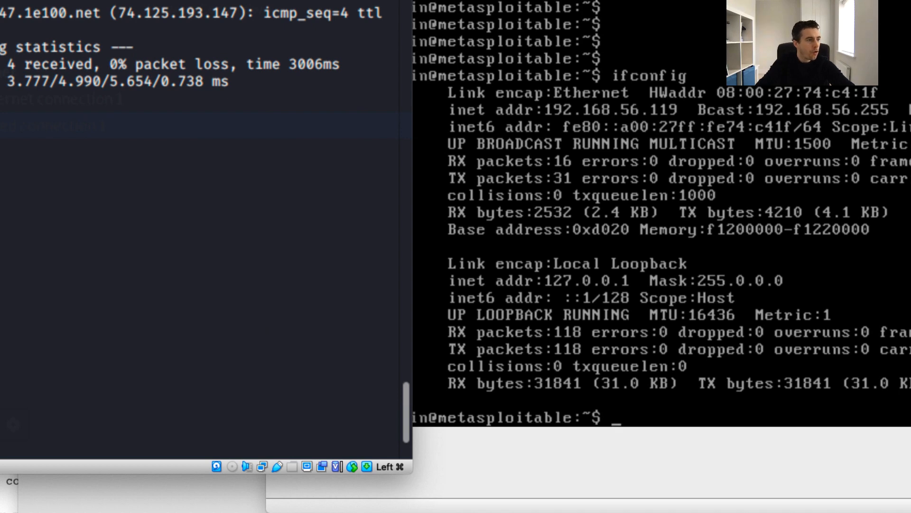
{"action": "type", "text": "ping 192.16"}
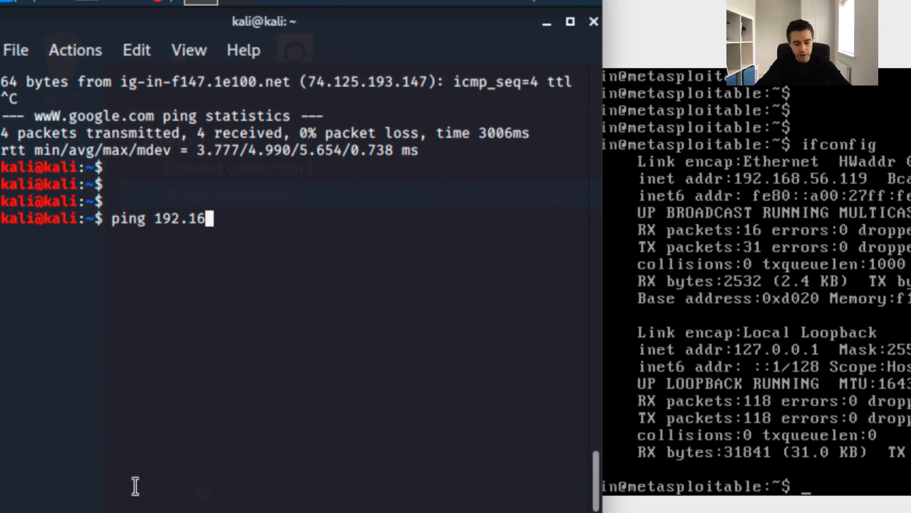
{"action": "type", "text": "8"}
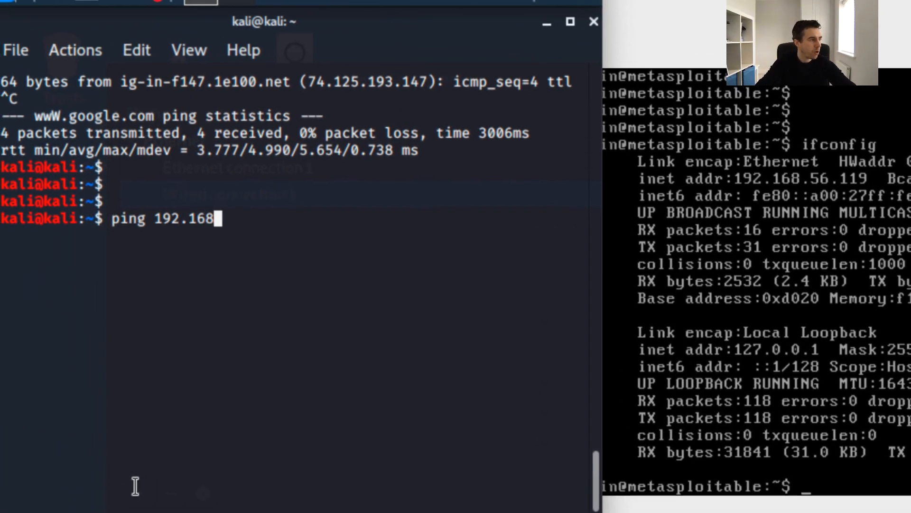
{"action": "type", "text": ".5"}
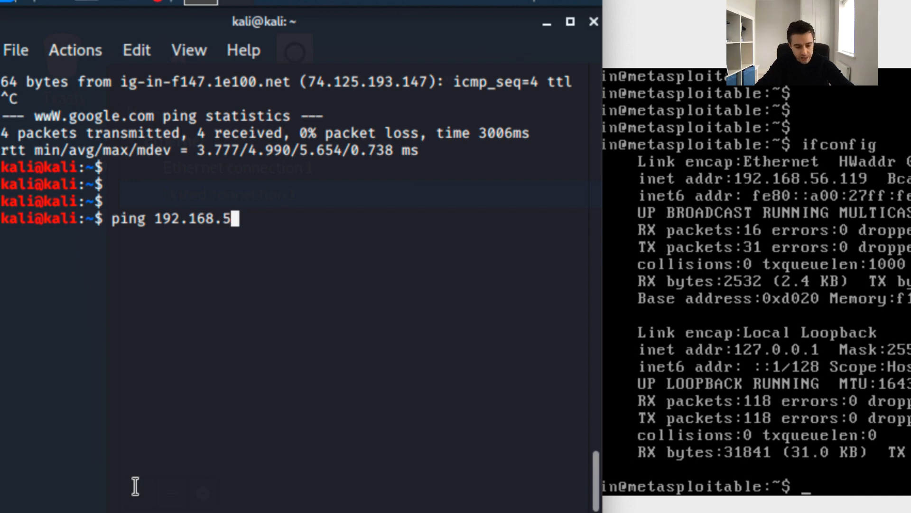
{"action": "type", "text": "6.11"}
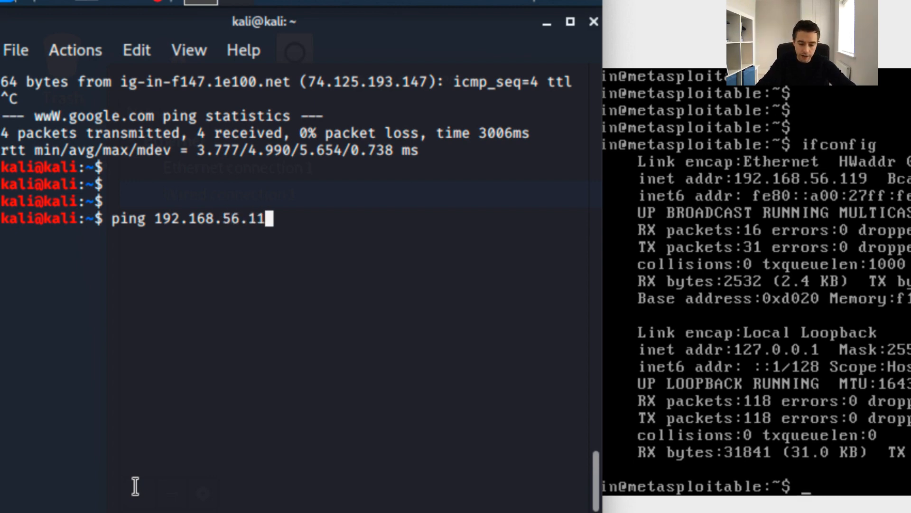
{"action": "type", "text": "9"}
{"action": "key", "text": "Return"}
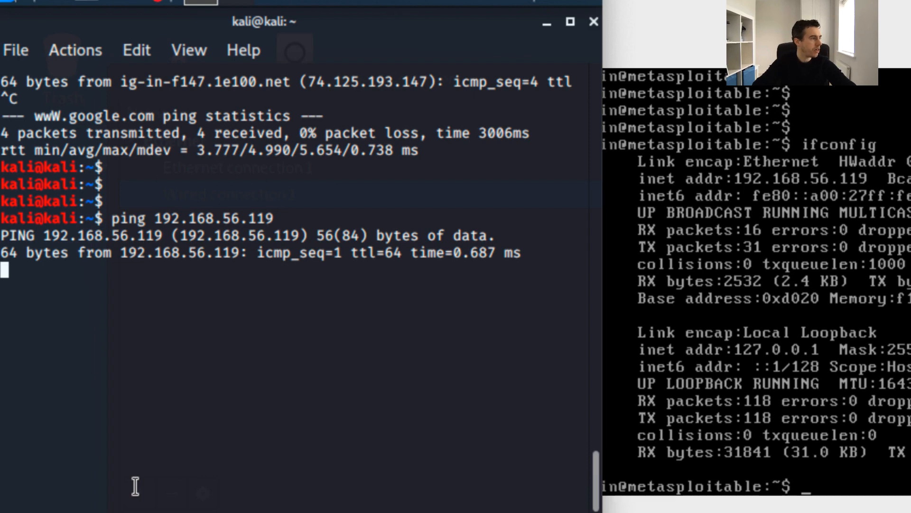
{"action": "key", "text": "ctrl+c"}
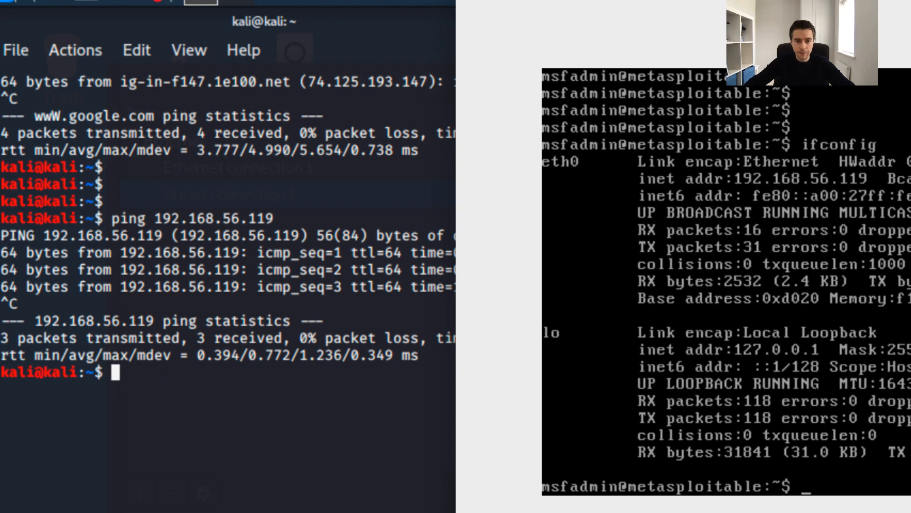
Step: Switch to the Network Forensics sandbox lab links document in Word and select the link under Download Windows 10 Enterprise
{"action": "key", "text": "super+Tab"}
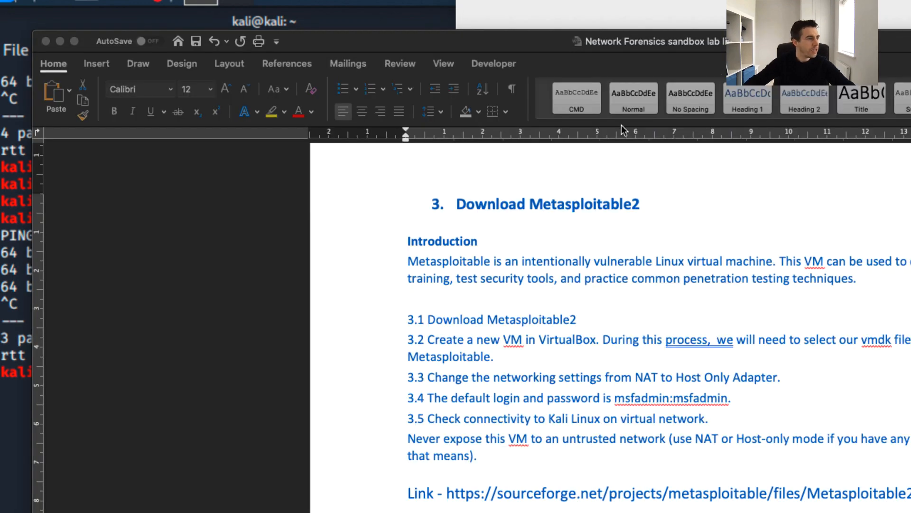
{"action": "scroll", "coordinate": [618, 218], "scroll_direction": "down", "scroll_amount": 5}
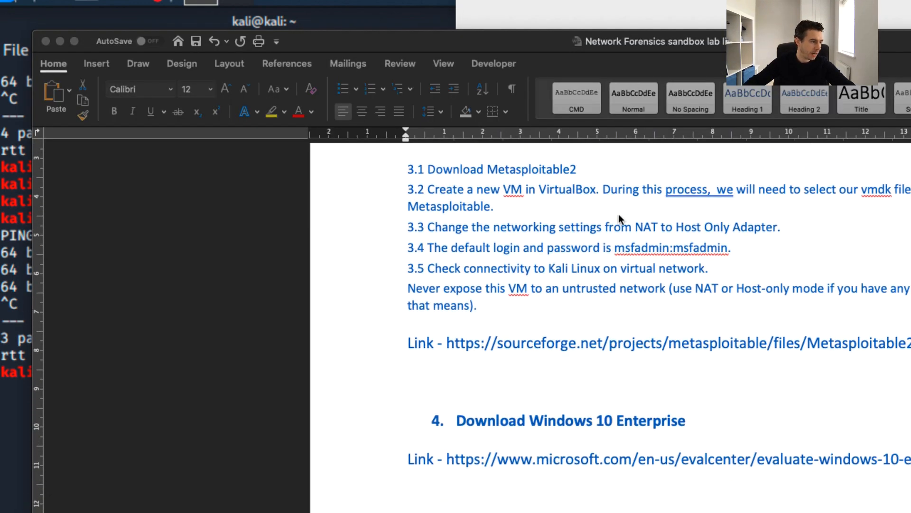
{"action": "left_click", "coordinate": [496, 288]}
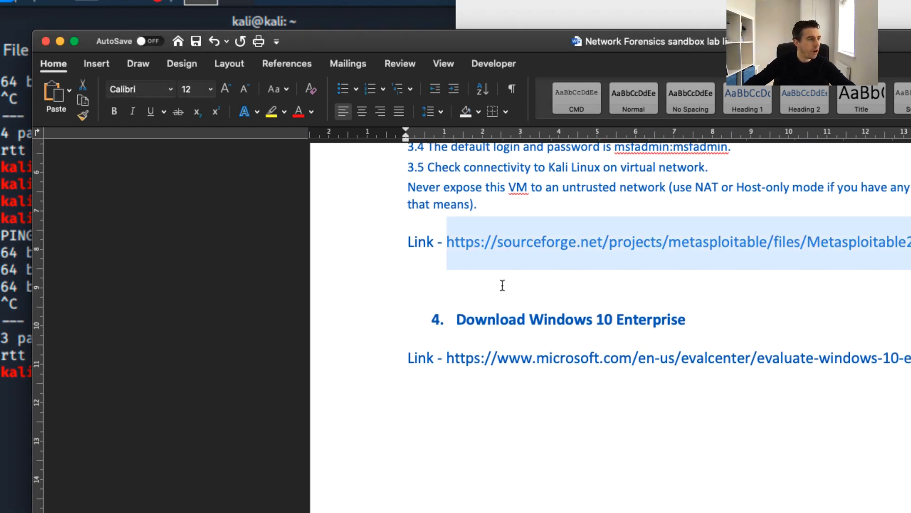
{"action": "left_click", "coordinate": [689, 321]}
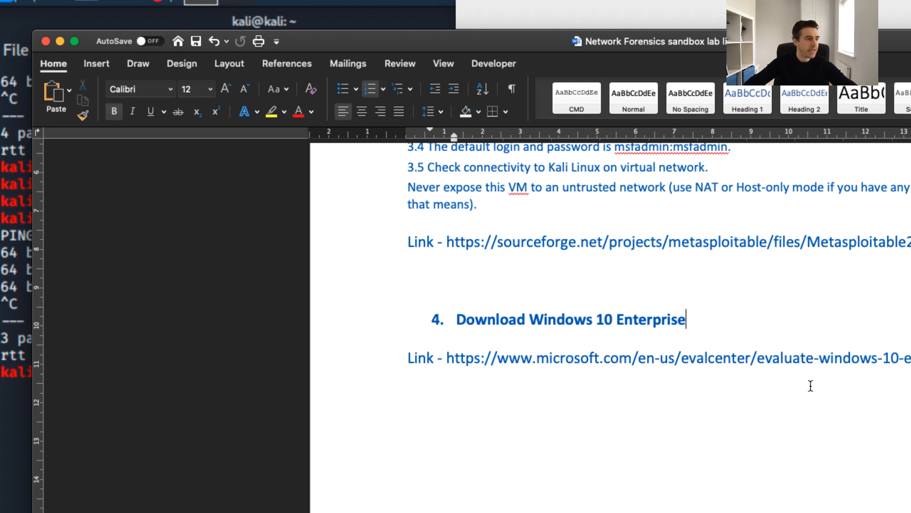
{"action": "left_click_drag", "start_coordinate": [904, 356], "coordinate": [450, 353]}
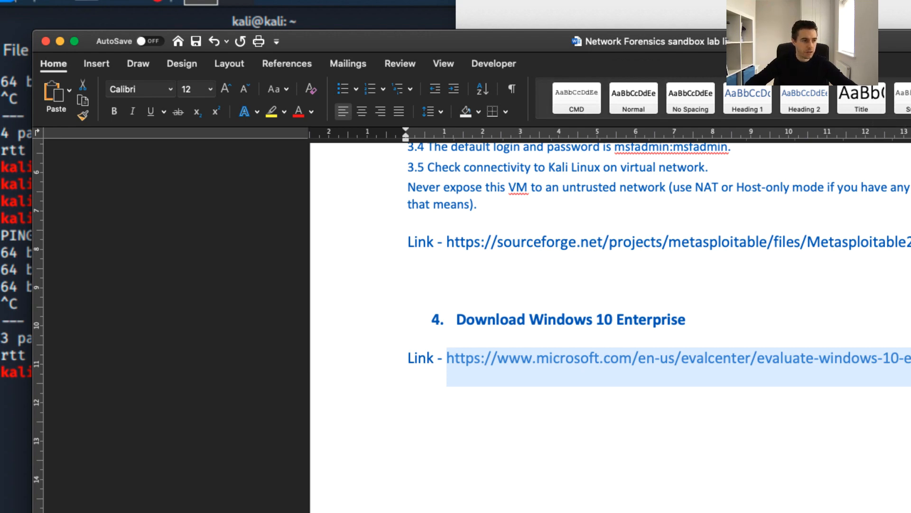
{"action": "key", "text": "super+Tab"}
{"action": "left_click", "coordinate": [427, 6]}
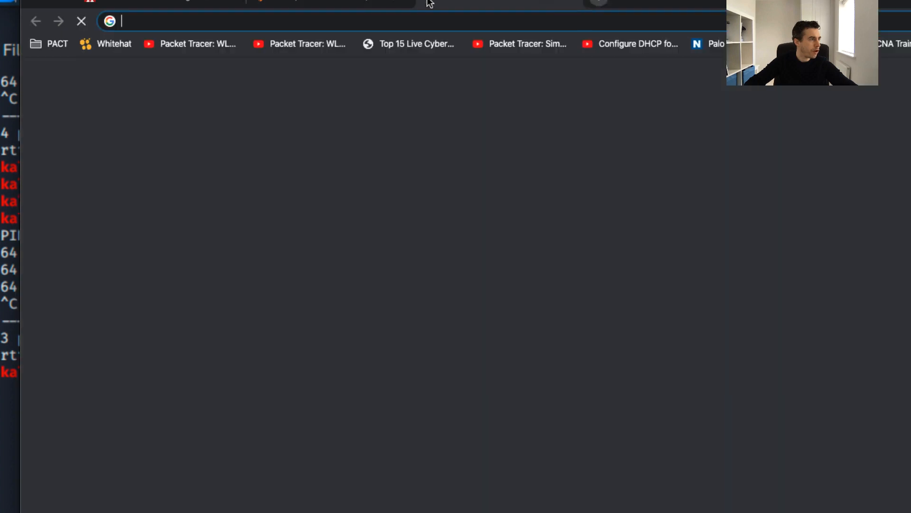
{"action": "key", "text": "super+v"}
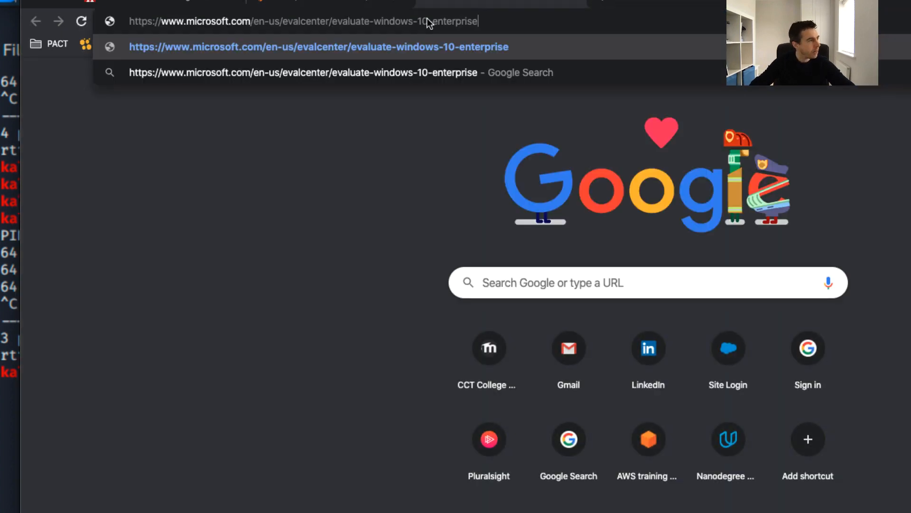
{"action": "key", "text": "Return"}
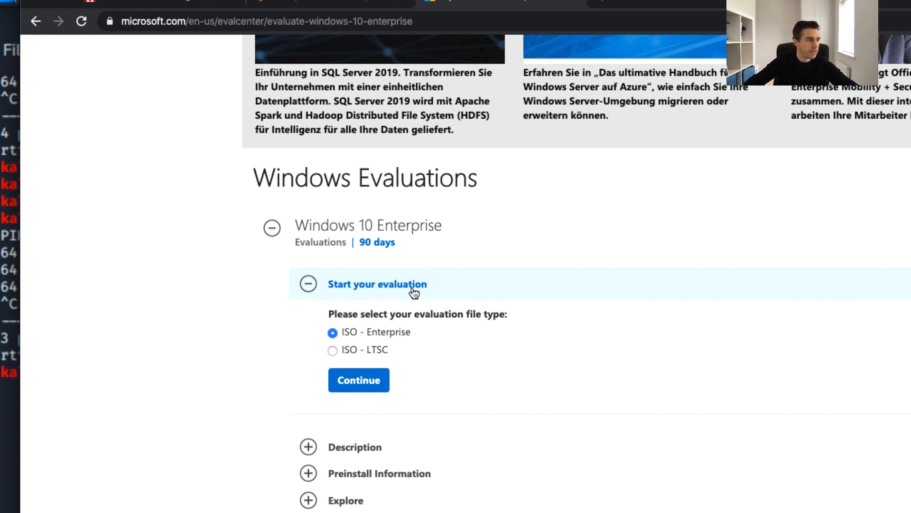
{"action": "left_click", "coordinate": [370, 382]}
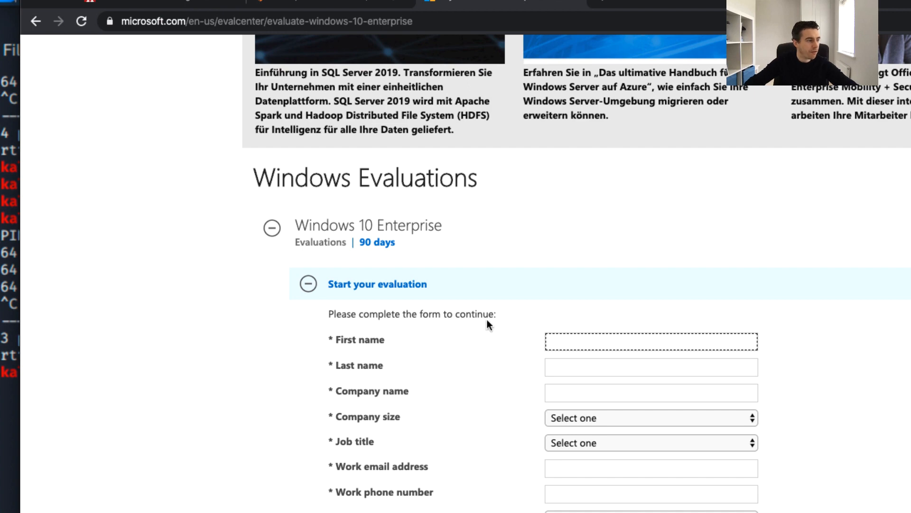
{"action": "scroll", "coordinate": [529, 349], "scroll_direction": "down", "scroll_amount": 3}
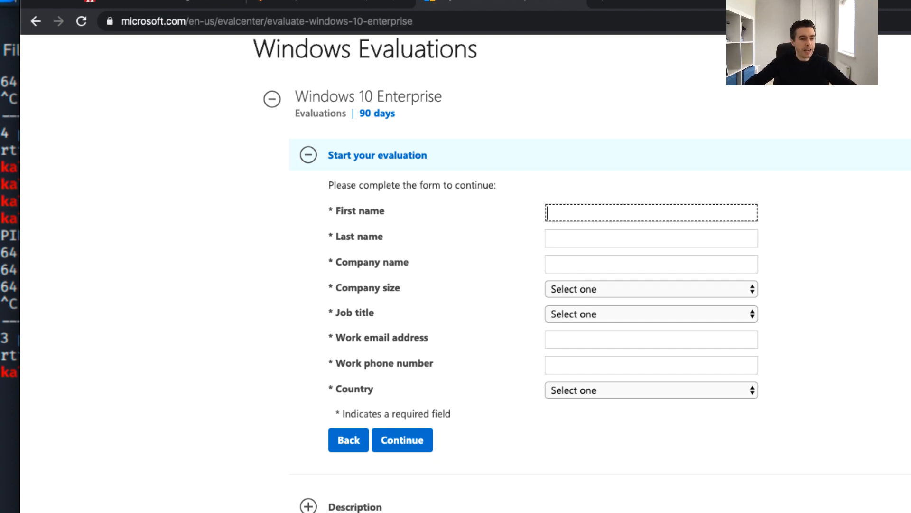
Step: Locate the downloaded Windows ISO in the Network Forensics folder in Finder and return to the browser
{"action": "key", "text": "super+Tab"}
{"action": "left_click", "coordinate": [577, 163]}
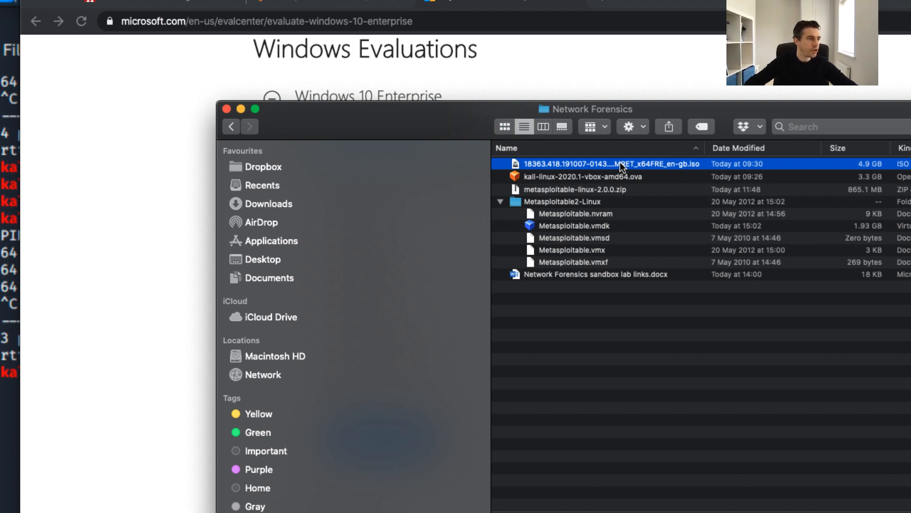
{"action": "left_click", "coordinate": [671, 55]}
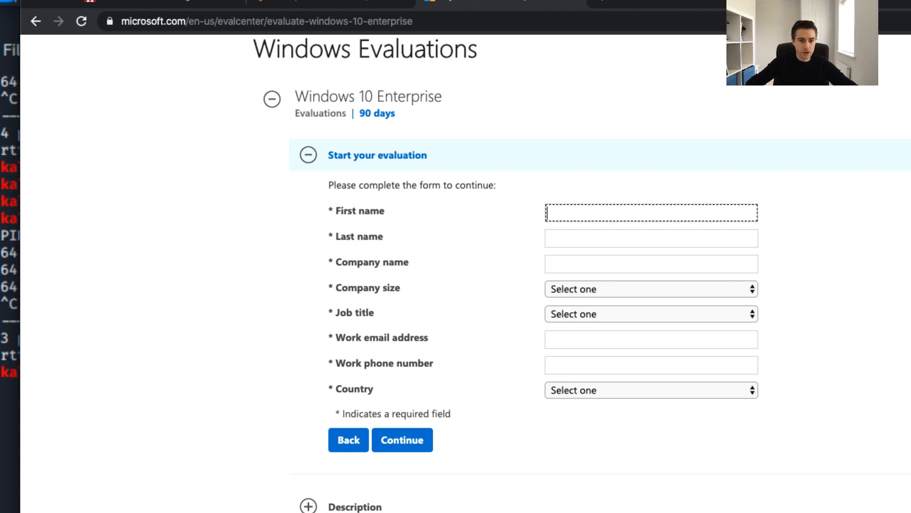
Step: Switch to VirtualBox and begin a new virtual machine named Windows 10 Enterprise, with type Microsoft Windows and version Windows 10 (64-bit)
{"action": "key", "text": "super+Tab"}
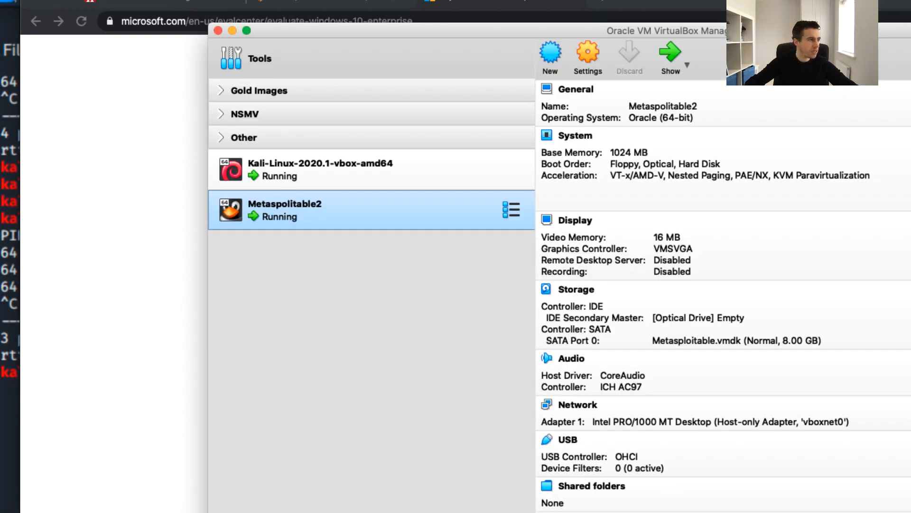
{"action": "left_click", "coordinate": [551, 50]}
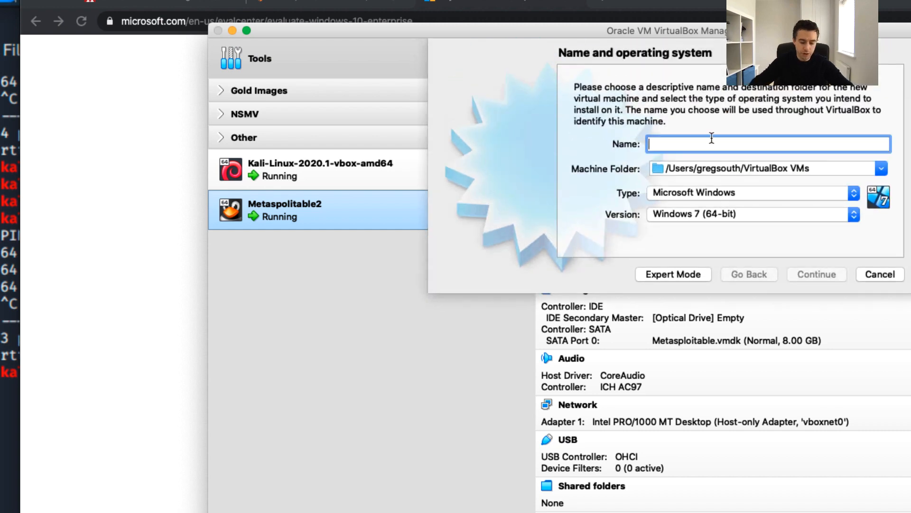
{"action": "type", "text": "Windows 1"}
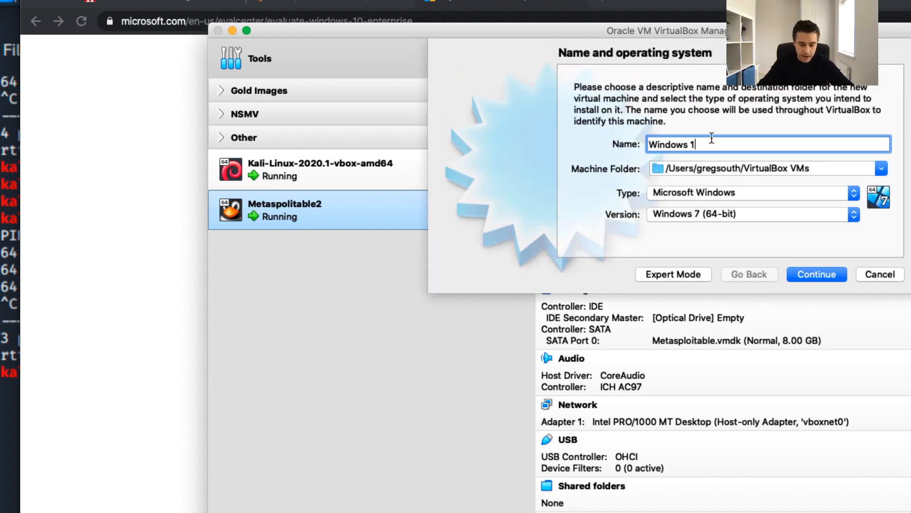
{"action": "type", "text": "0 Enterpr"}
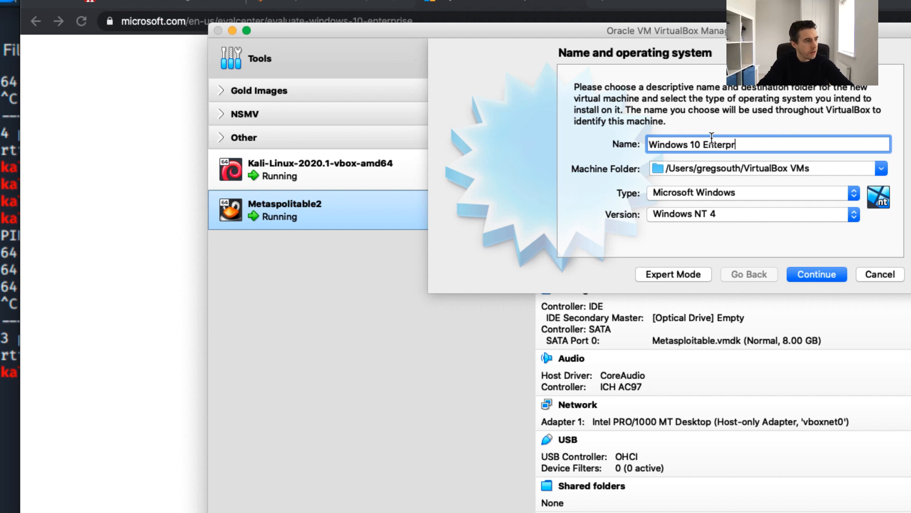
{"action": "type", "text": "ise"}
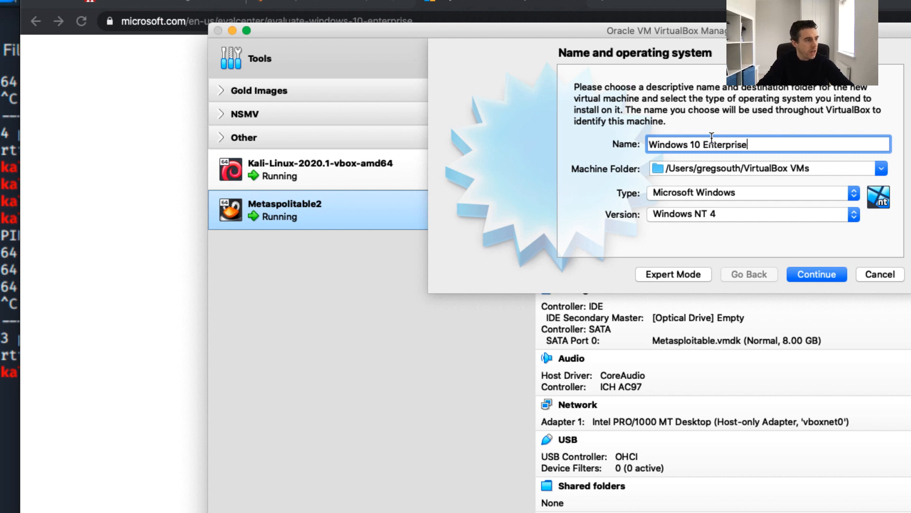
{"action": "left_click", "coordinate": [735, 193]}
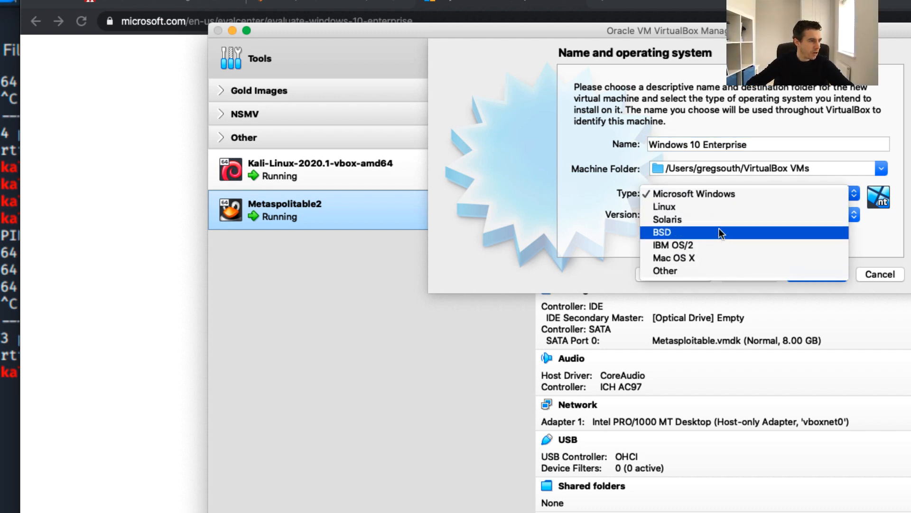
{"action": "left_click", "coordinate": [718, 195]}
{"action": "left_click", "coordinate": [722, 215]}
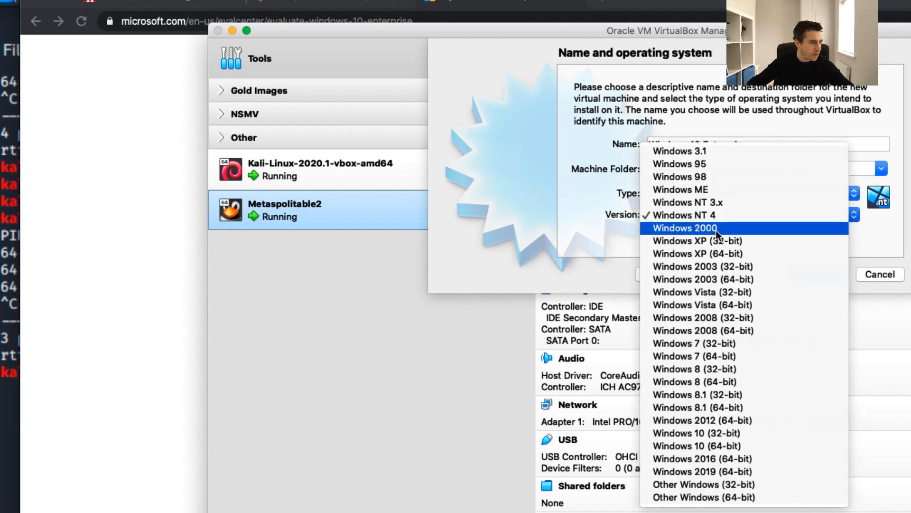
{"action": "left_click", "coordinate": [705, 445]}
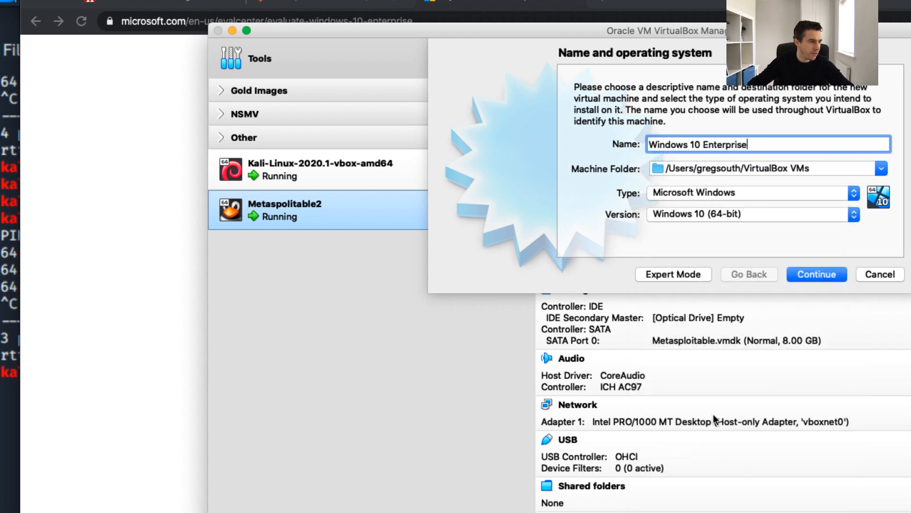
{"action": "left_click", "coordinate": [833, 274]}
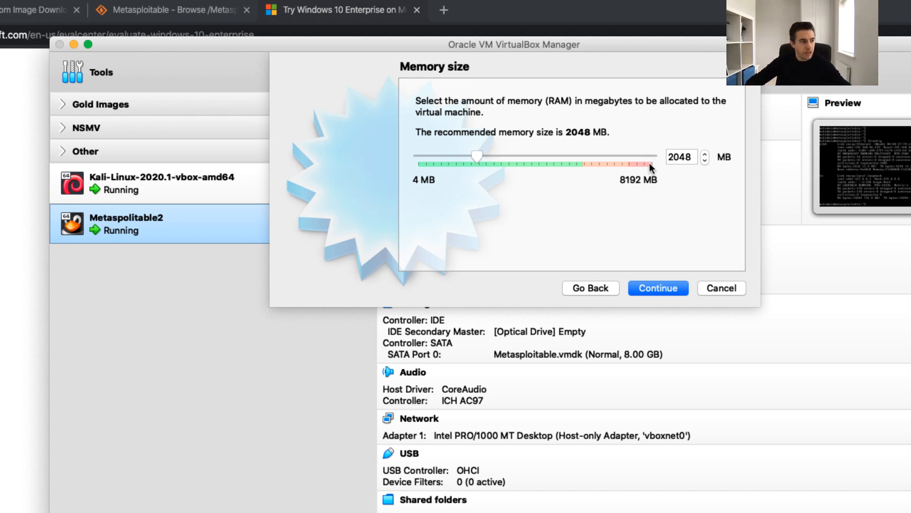
Step: Accept 2048 MB of memory and create the machine with a new dynamically allocated 50.00 GB VDI virtual hard disk
{"action": "left_click", "coordinate": [666, 288]}
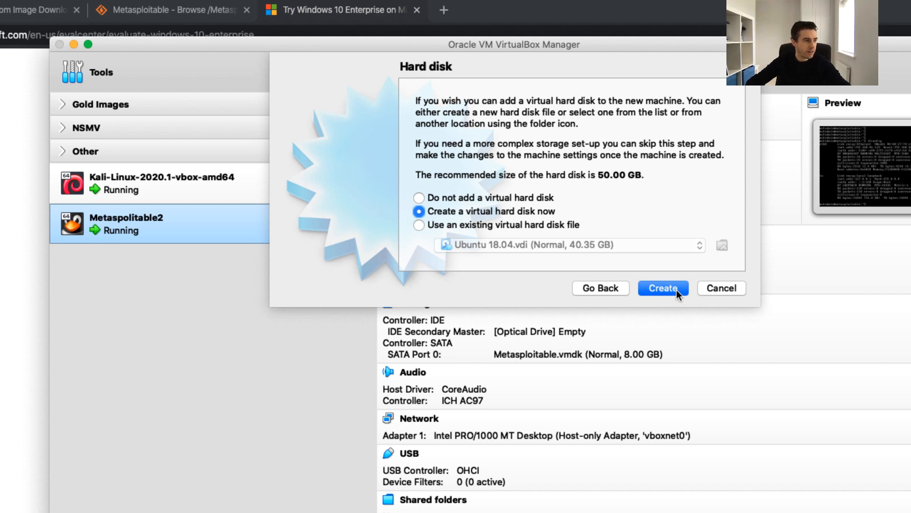
{"action": "left_click", "coordinate": [676, 289]}
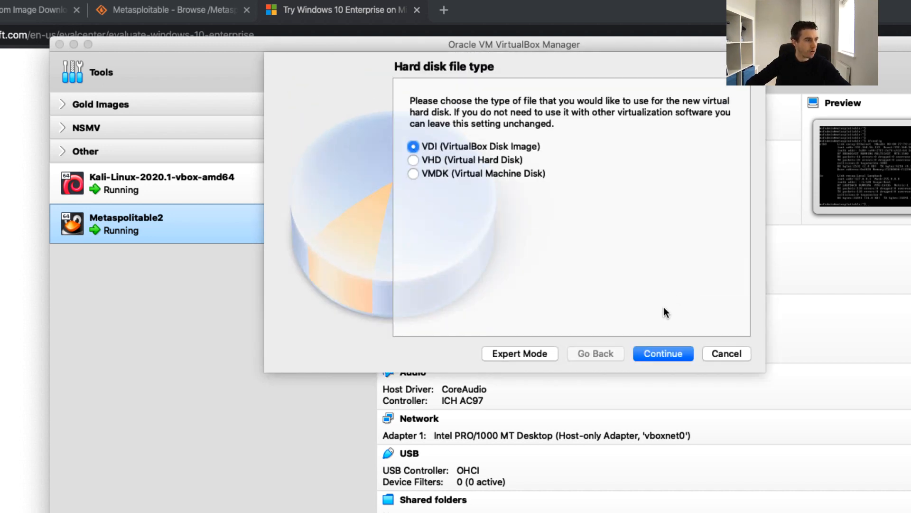
{"action": "left_click", "coordinate": [678, 356]}
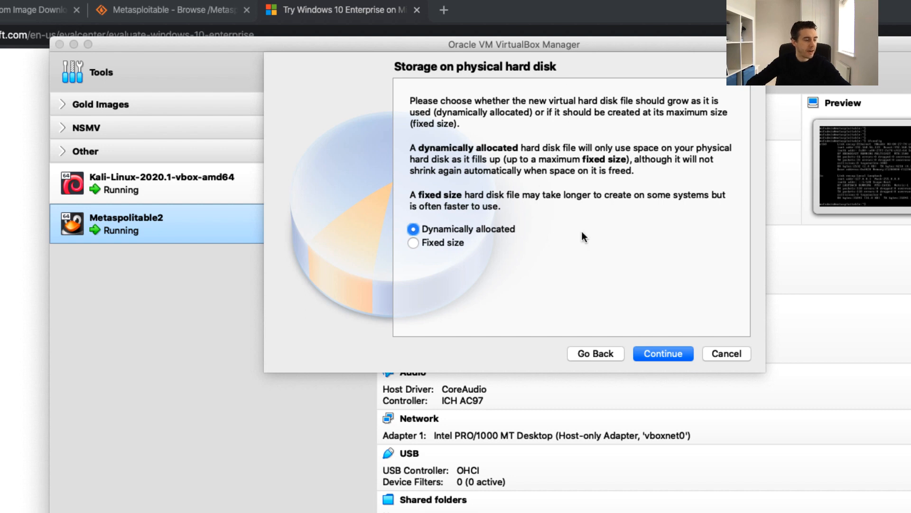
{"action": "left_click", "coordinate": [683, 350]}
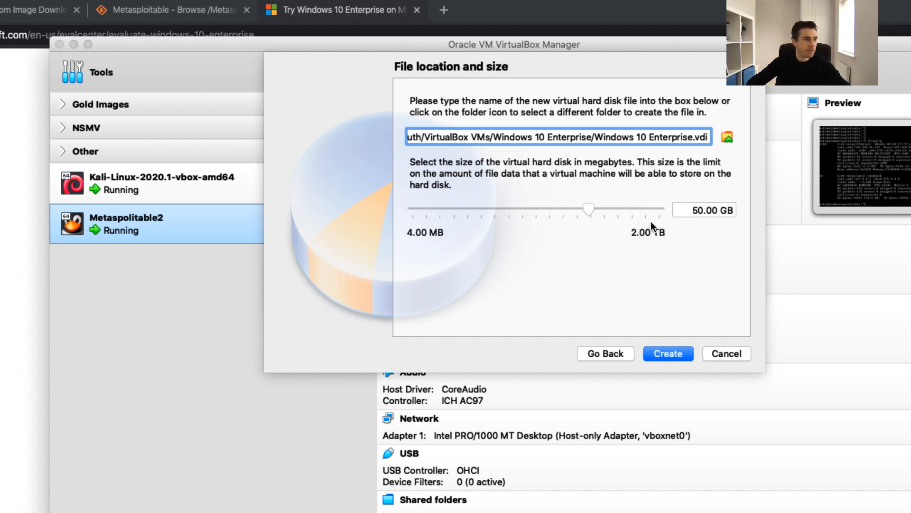
{"action": "left_click", "coordinate": [674, 356]}
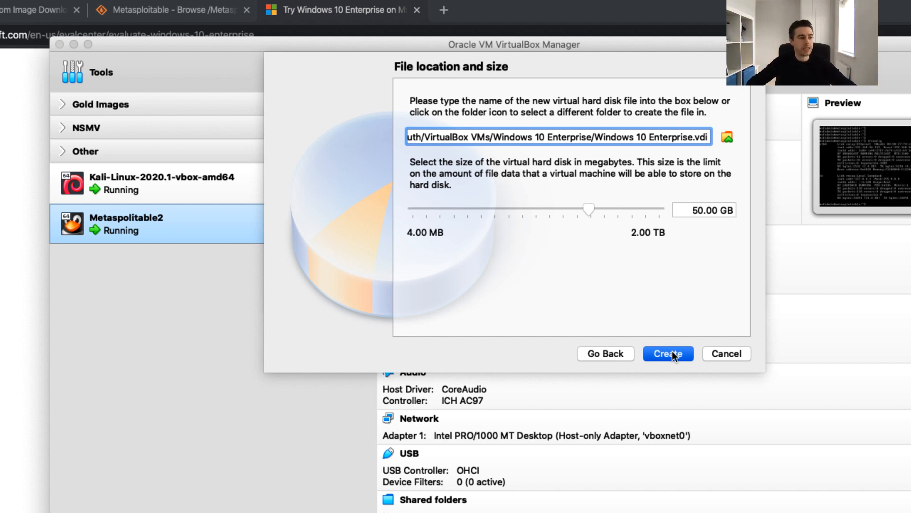
{"action": "left_click", "coordinate": [673, 354]}
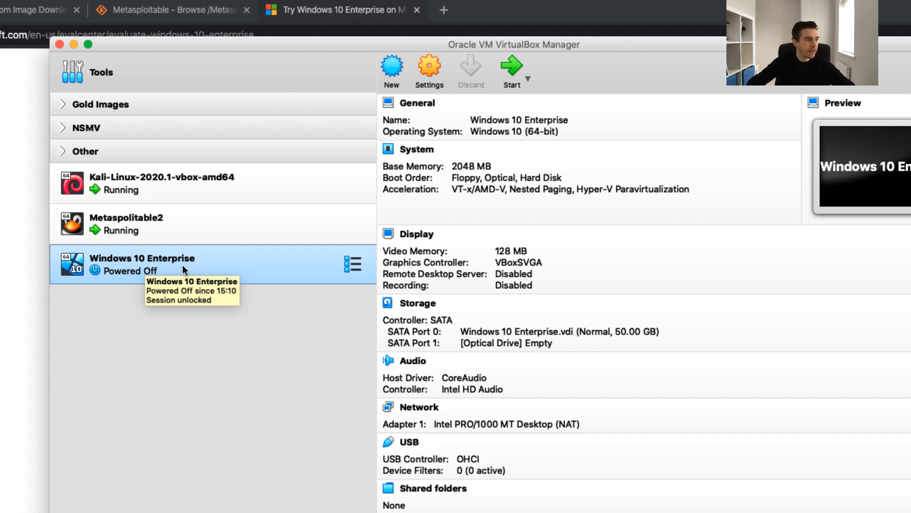
Step: Attach 18363.418.191007-0143.19h2_release_svc_refresh_CLIENTENTERPRISEEVAL_OEMRET_x64FRE_en-gb.iso from the Desktop's Network Forensics folder to the Windows 10 Enterprise machine's empty optical drive and save the settings
{"action": "left_click", "coordinate": [433, 66]}
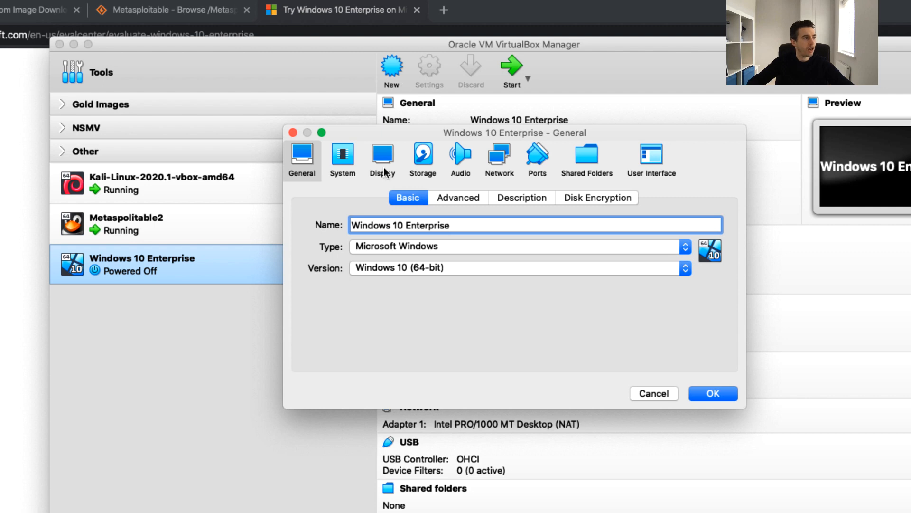
{"action": "left_click", "coordinate": [430, 156]}
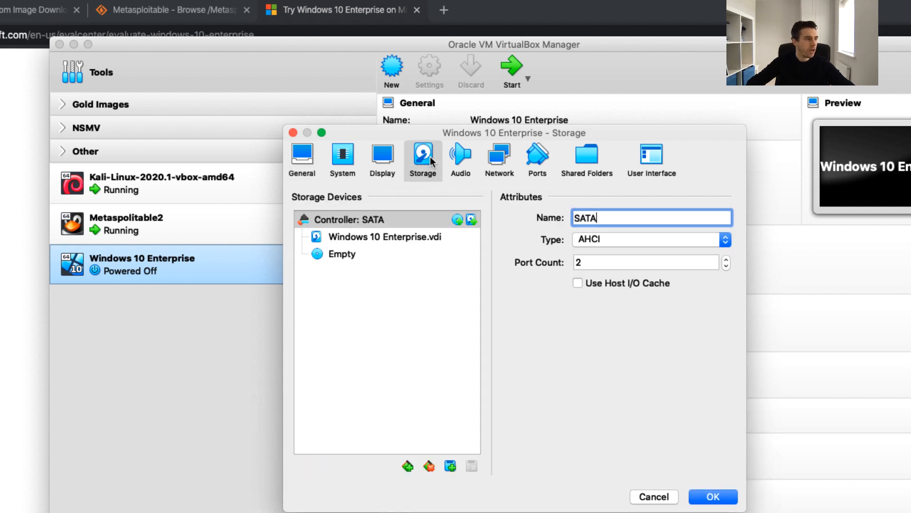
{"action": "left_click", "coordinate": [377, 238]}
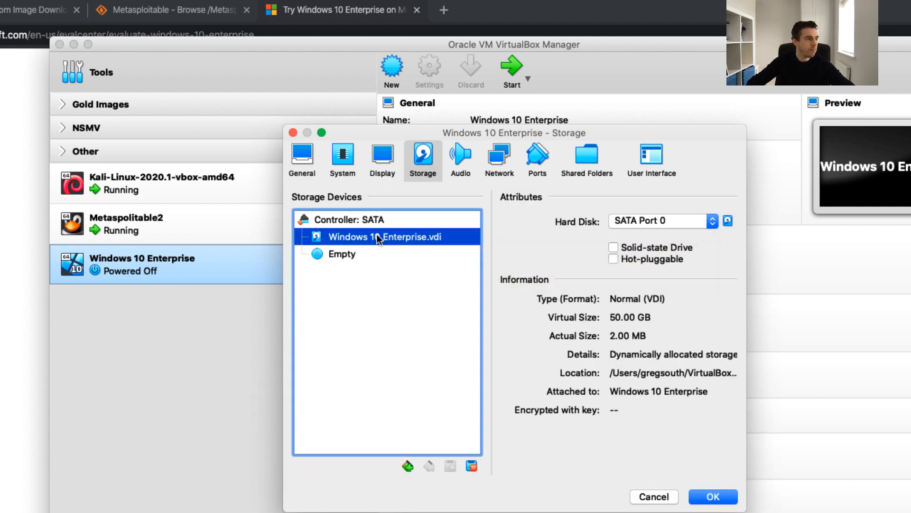
{"action": "left_click", "coordinate": [355, 257]}
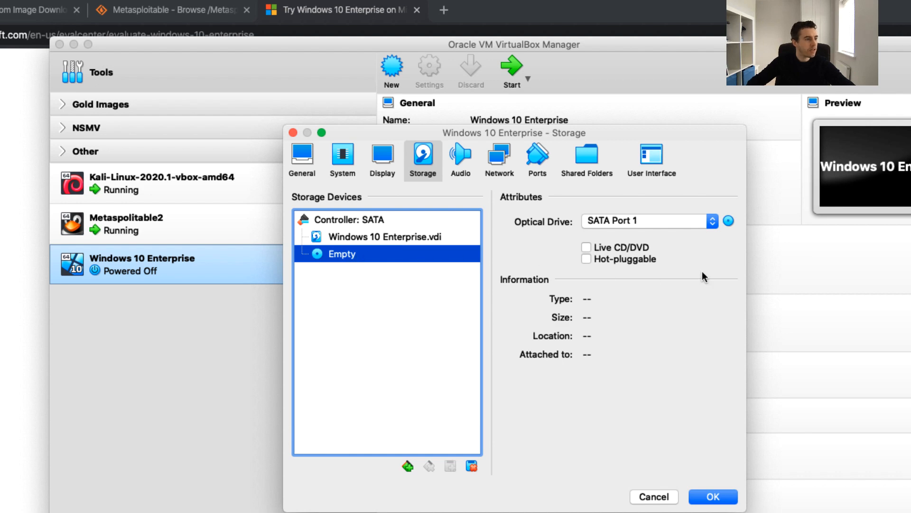
{"action": "left_click", "coordinate": [729, 221]}
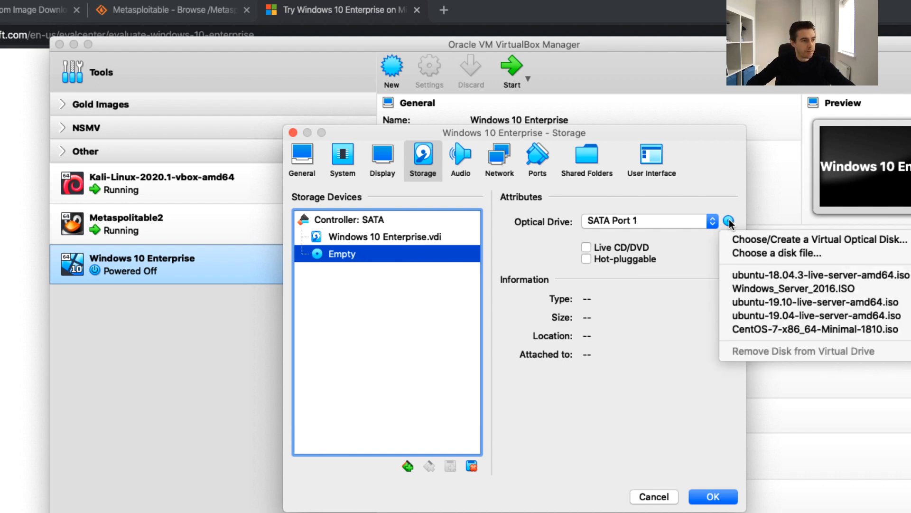
{"action": "left_click", "coordinate": [747, 252]}
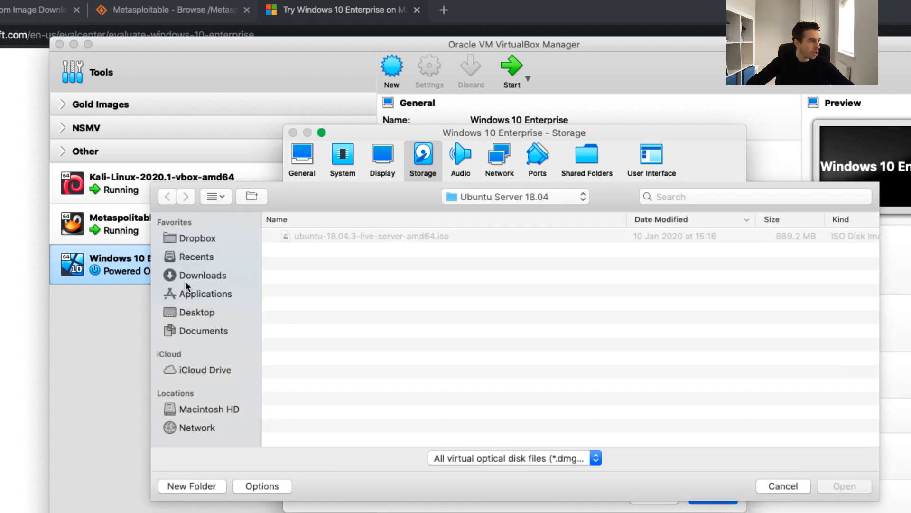
{"action": "left_click", "coordinate": [195, 310]}
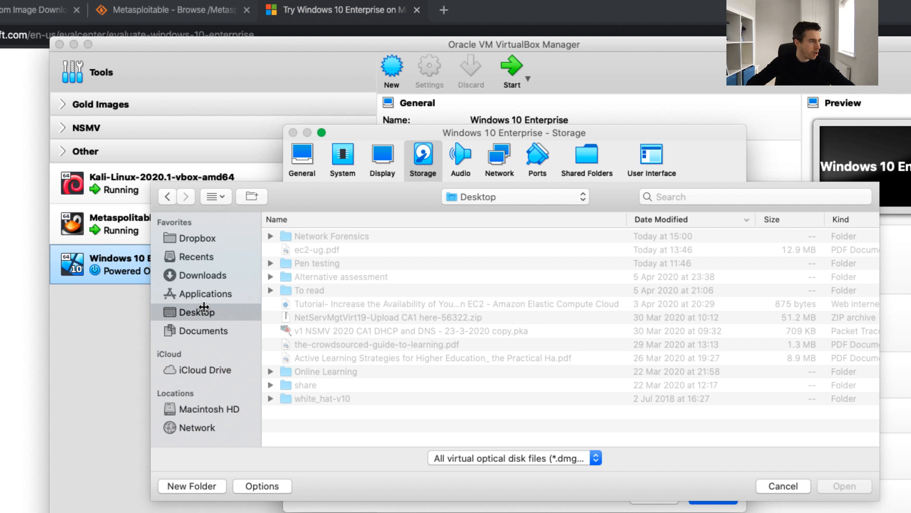
{"action": "double_click", "coordinate": [334, 236]}
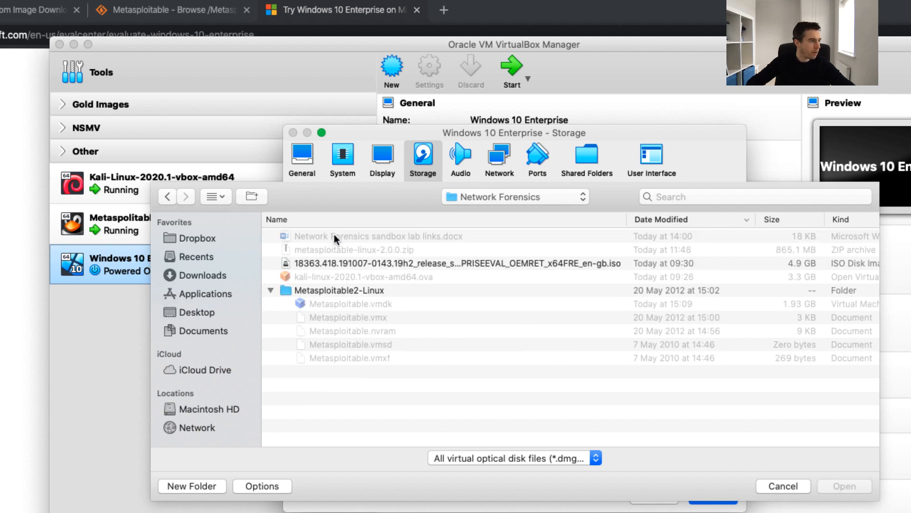
{"action": "left_click", "coordinate": [359, 263]}
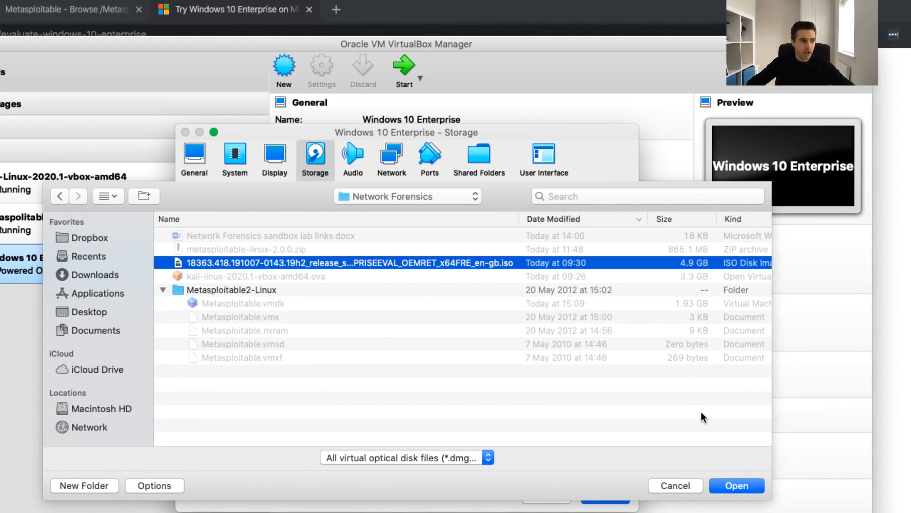
{"action": "left_click", "coordinate": [752, 487]}
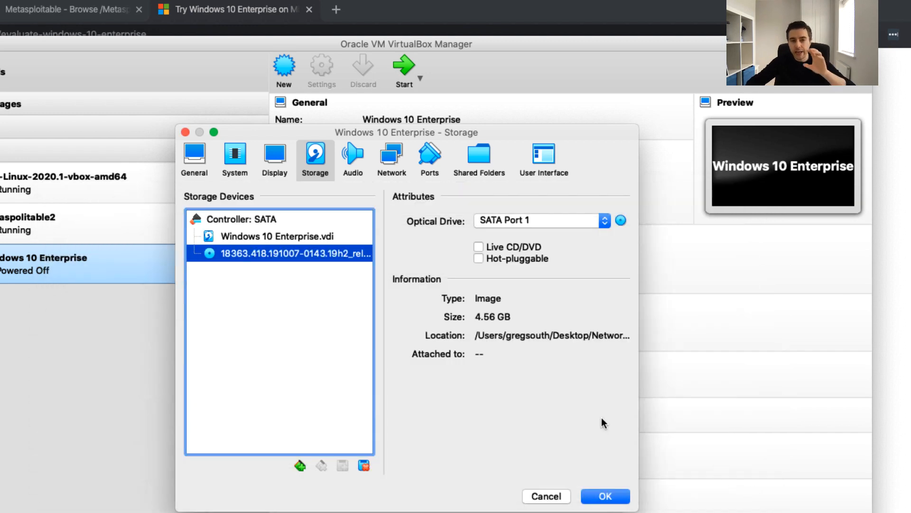
{"action": "left_click", "coordinate": [621, 497]}
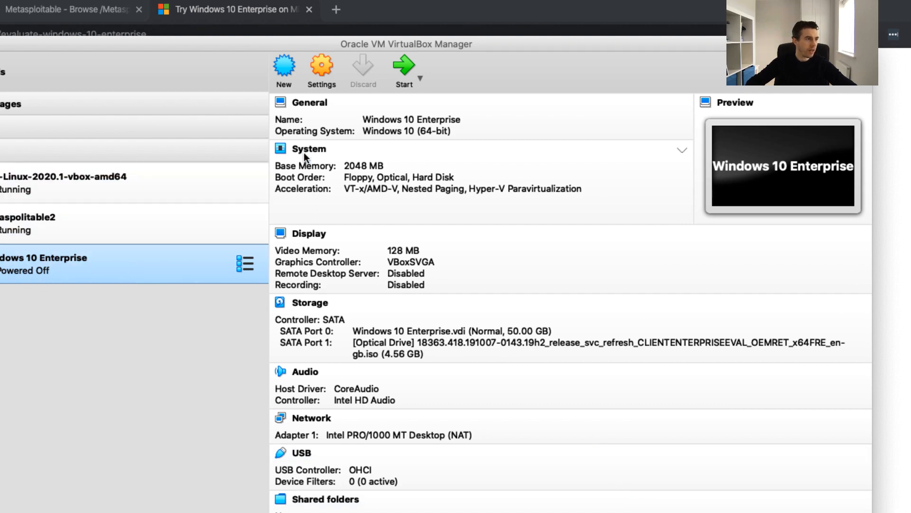
Step: Start the Windows 10 Enterprise machine, choosing the 18363.418 Windows Enterprise evaluation ISO from Network Forensics as its startup disk
{"action": "left_click", "coordinate": [404, 67]}
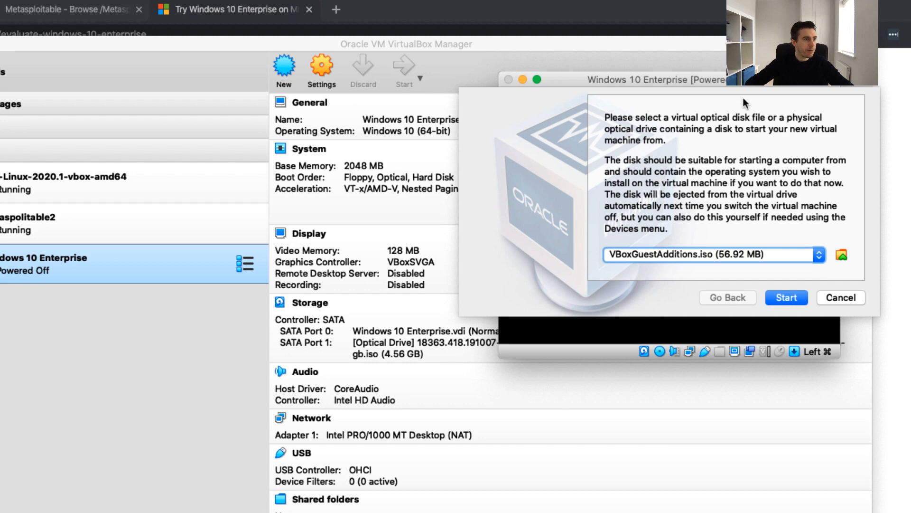
{"action": "left_click", "coordinate": [821, 257]}
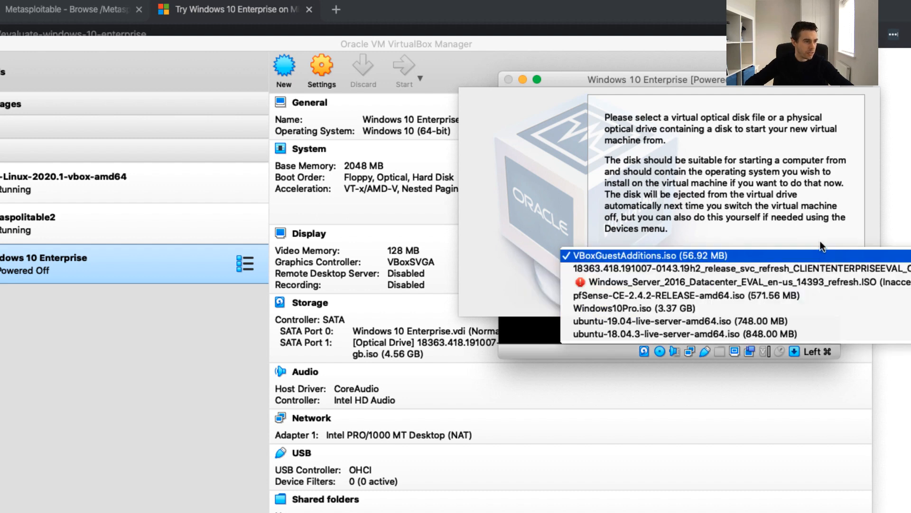
{"action": "left_click", "coordinate": [827, 220]}
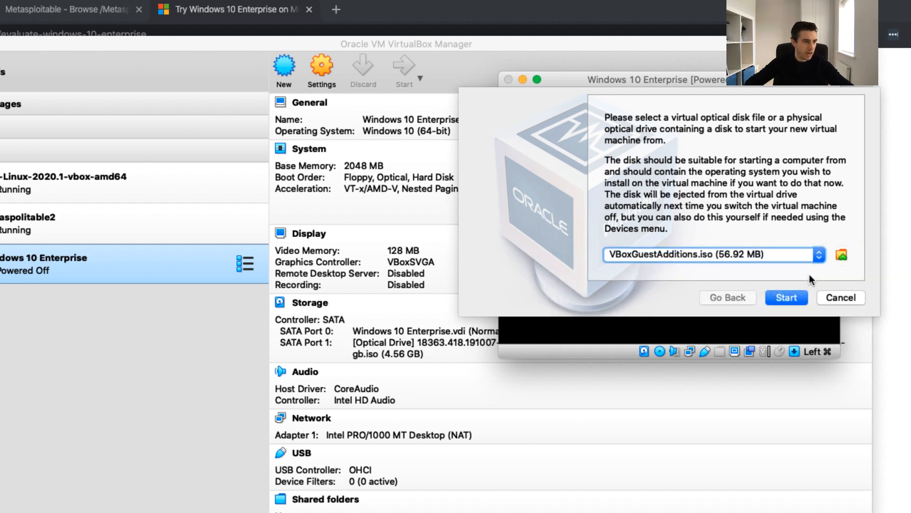
{"action": "left_click", "coordinate": [840, 255]}
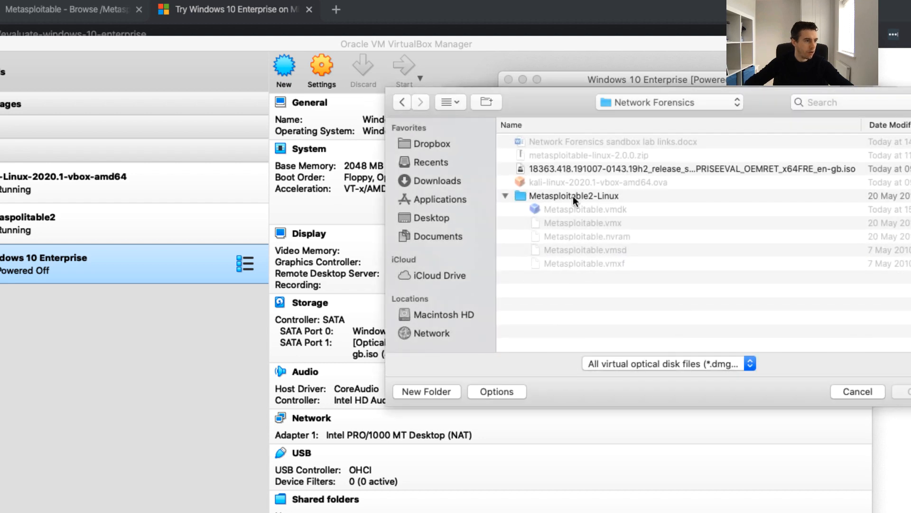
{"action": "left_click", "coordinate": [584, 169]}
{"action": "key", "text": "Return"}
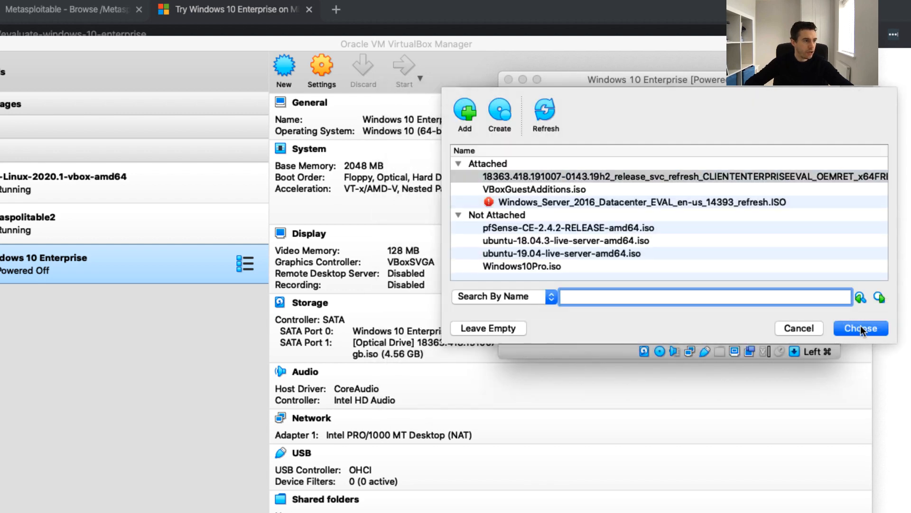
{"action": "left_click", "coordinate": [568, 174]}
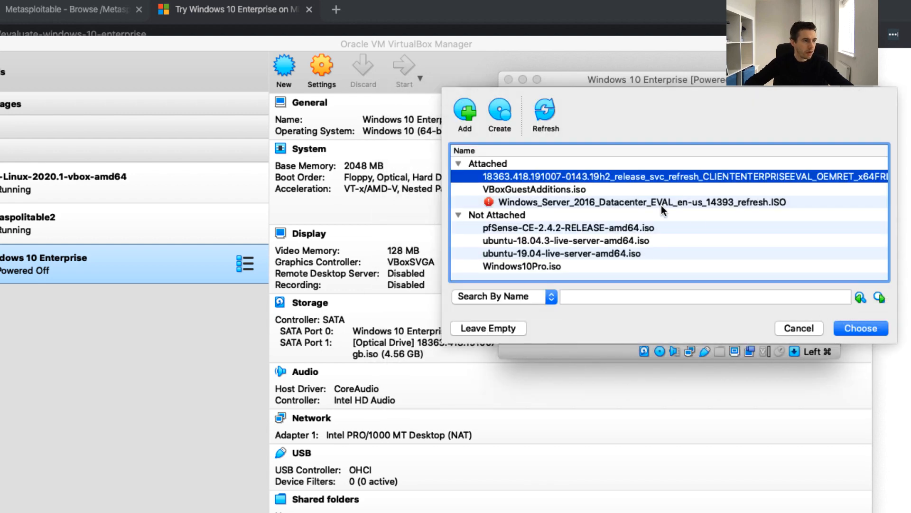
{"action": "left_click", "coordinate": [861, 330]}
{"action": "left_click", "coordinate": [793, 296]}
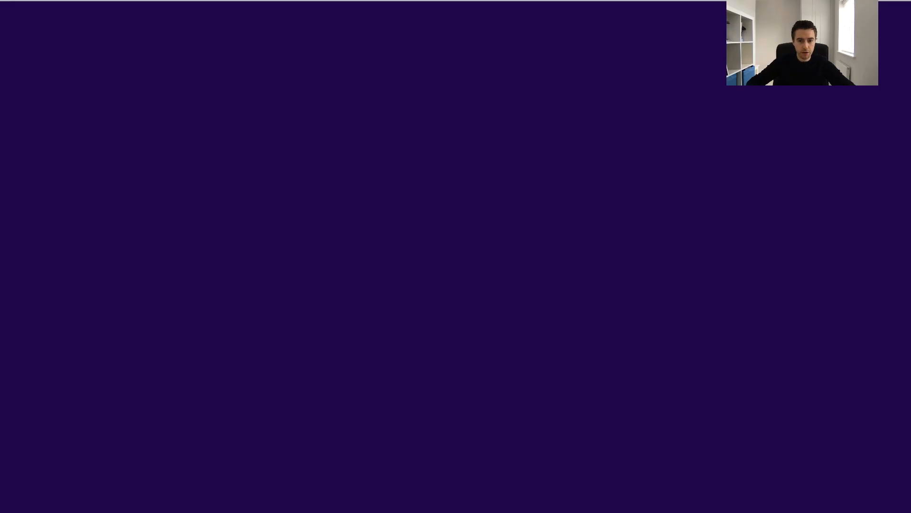
Step: Leave the virtual machine's full-screen view and review the Download Metasploitable2 section of the Network Forensics sandbox lab links document in Word
{"action": "key", "text": "super+f"}
{"action": "key", "text": "super+Tab"}
{"action": "left_click", "coordinate": [557, 194]}
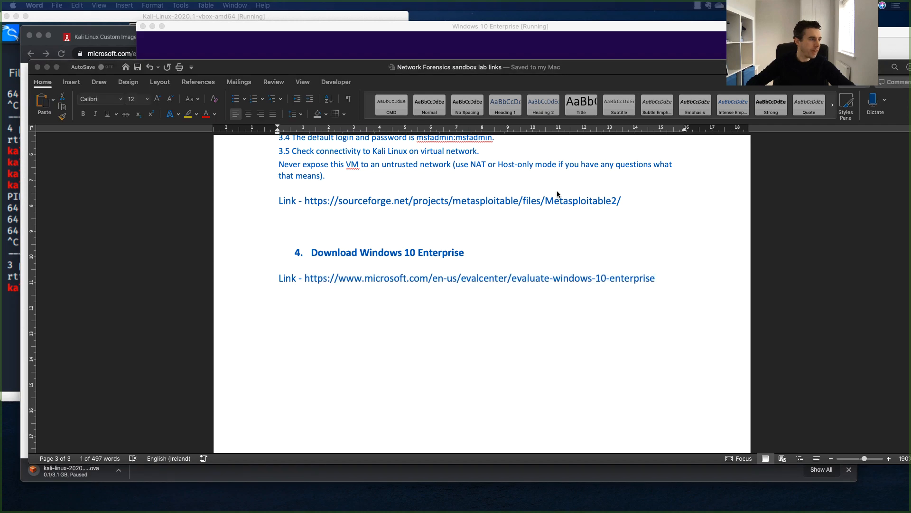
{"action": "scroll", "coordinate": [558, 194], "scroll_direction": "up", "scroll_amount": 5}
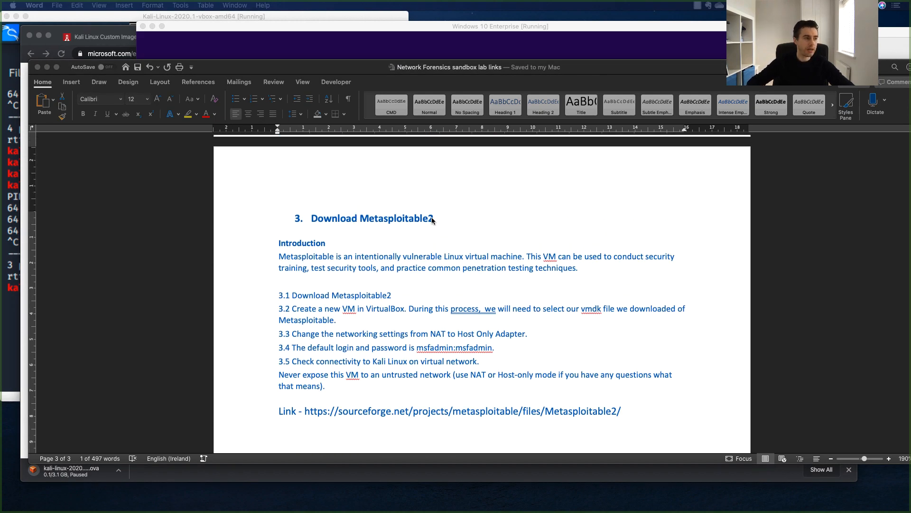
Step: Read the remaining Metasploitable2 instructions and the Download Windows 10 Enterprise section in the lab links document
{"action": "scroll", "coordinate": [433, 220], "scroll_direction": "down", "scroll_amount": 2}
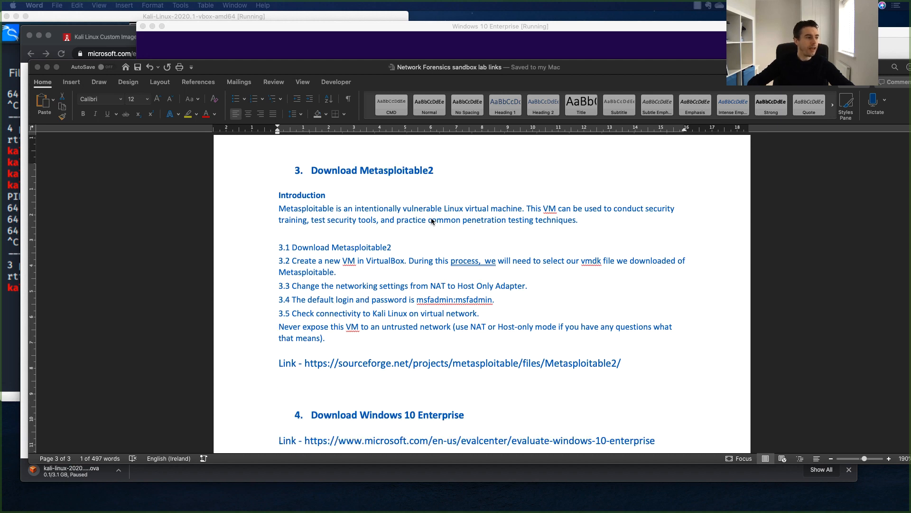
{"action": "scroll", "coordinate": [431, 221], "scroll_direction": "down", "scroll_amount": 1}
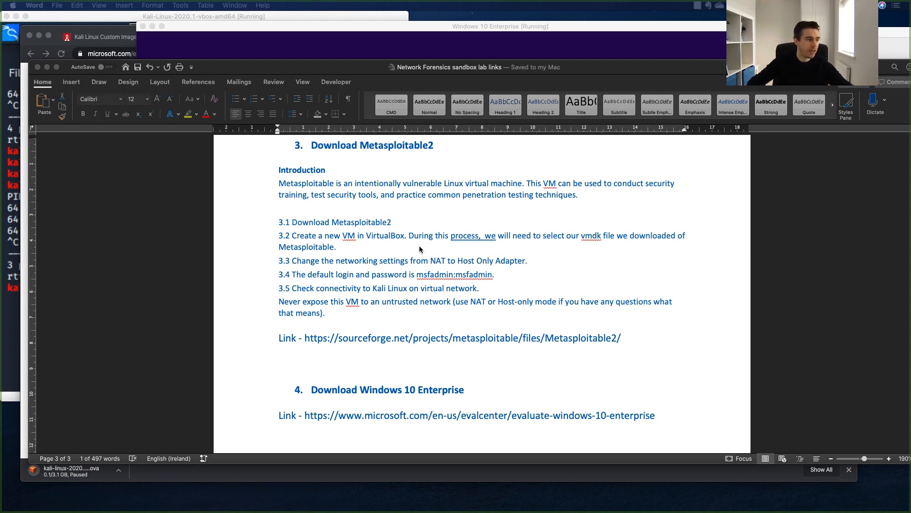
{"action": "scroll", "coordinate": [406, 266], "scroll_direction": "down", "scroll_amount": 5}
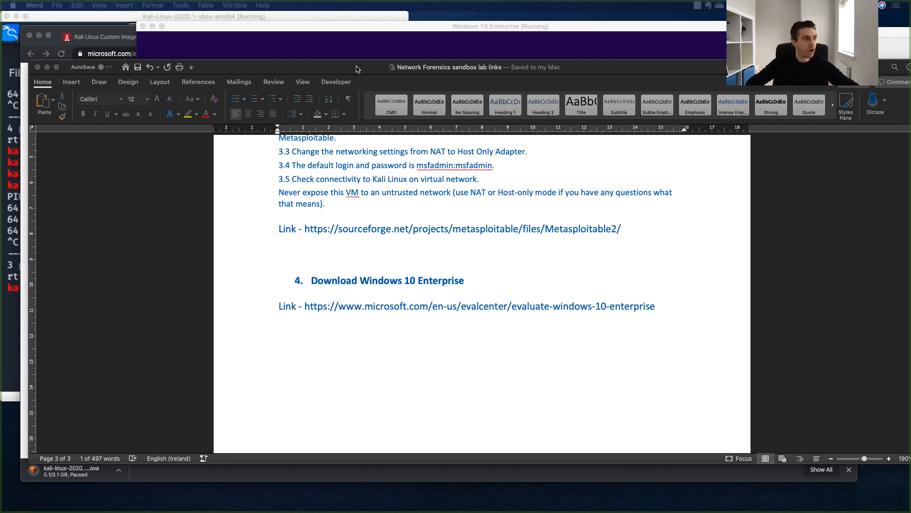
Step: Switch to the Windows 10 Enterprise machine and start the Windows installation with English (United Kingdom) language and format and the United Kingdom keyboard
{"action": "left_click_drag", "start_coordinate": [356, 69], "coordinate": [333, 328]}
{"action": "left_click", "coordinate": [375, 180]}
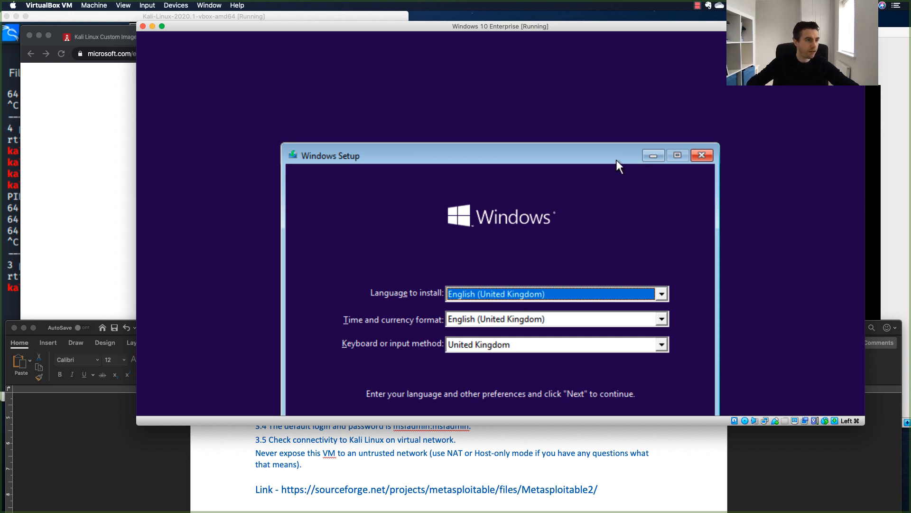
{"action": "left_click_drag", "start_coordinate": [585, 153], "coordinate": [582, 92]}
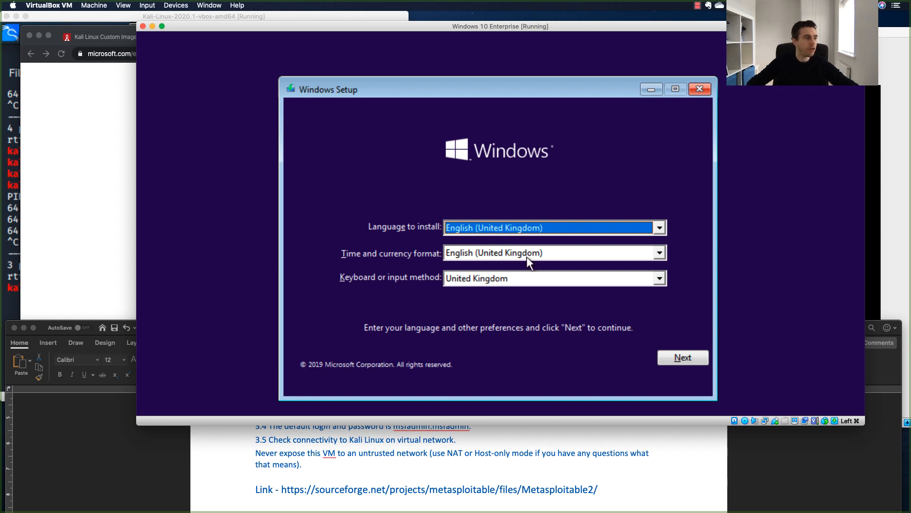
{"action": "left_click", "coordinate": [684, 358]}
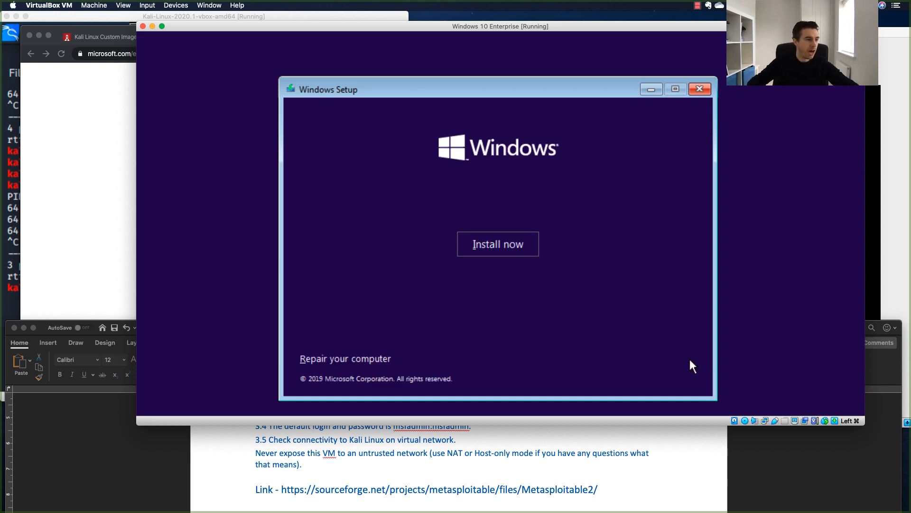
{"action": "left_click", "coordinate": [505, 246]}
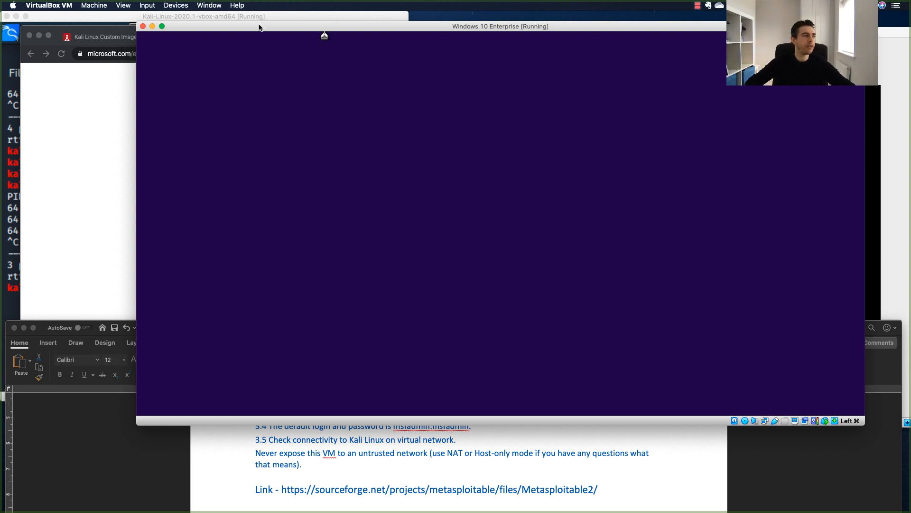
Step: Minimise the Windows 10 Enterprise machine and arrange the lab links document's apt-get instructions beside the Kali terminal
{"action": "left_click", "coordinate": [152, 27]}
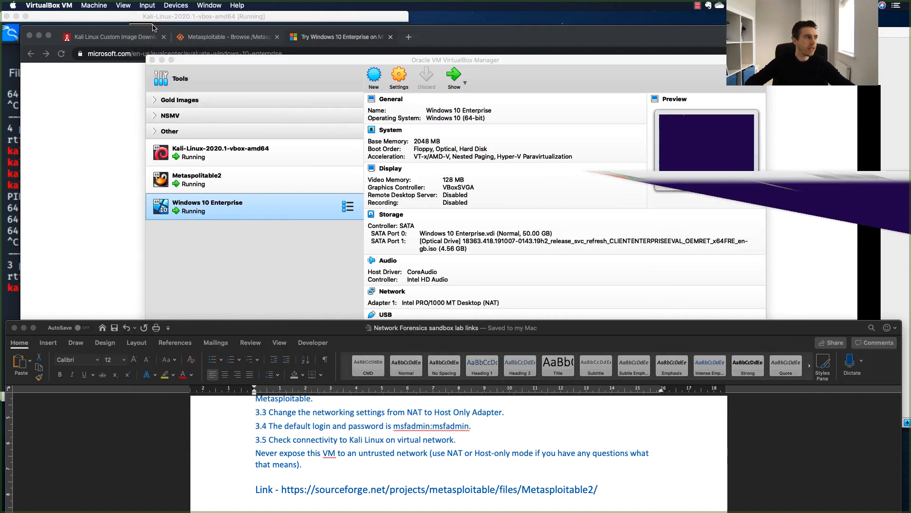
{"action": "left_click", "coordinate": [125, 23]}
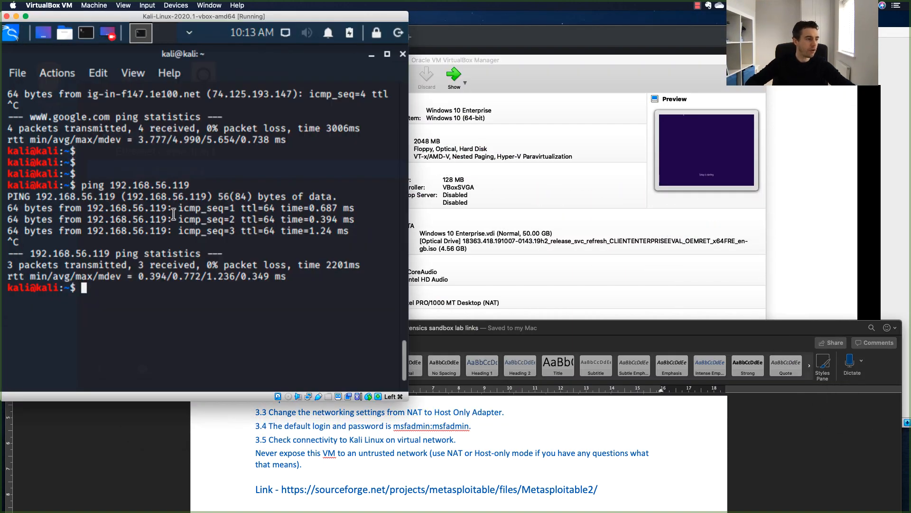
{"action": "scroll", "coordinate": [447, 434], "scroll_direction": "up", "scroll_amount": 5}
{"action": "scroll", "coordinate": [446, 431], "scroll_direction": "up", "scroll_amount": 5}
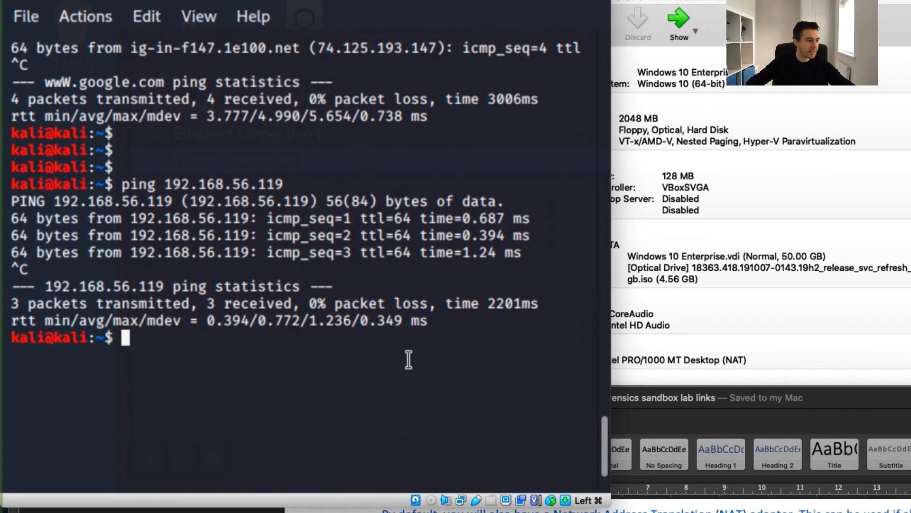
{"action": "left_click", "coordinate": [678, 509]}
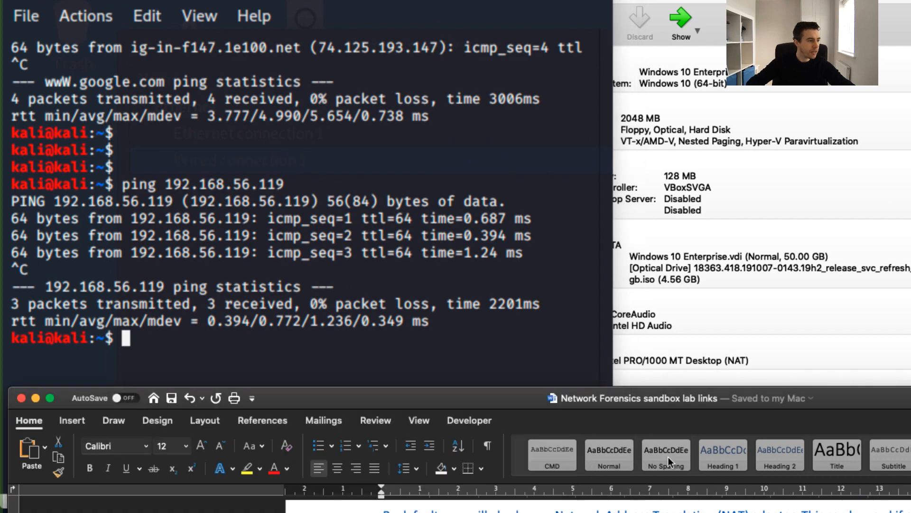
{"action": "left_click_drag", "start_coordinate": [481, 395], "coordinate": [854, 31]}
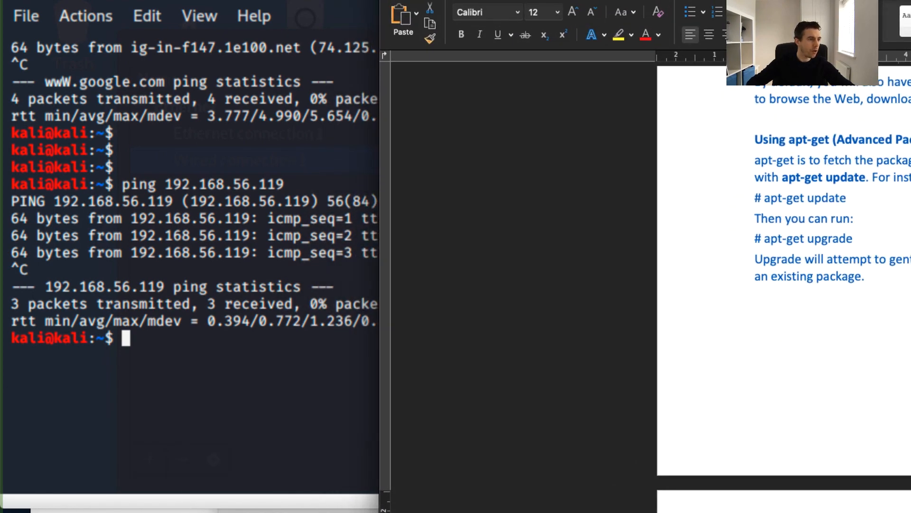
Step: Try to refresh the package lists in the Kali terminal with apt-get update, without sudo
{"action": "left_click", "coordinate": [175, 299]}
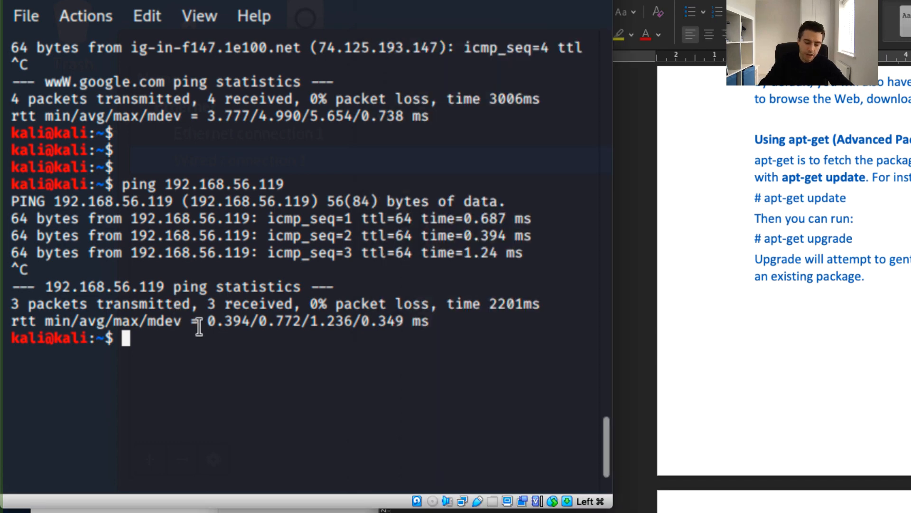
{"action": "type", "text": "apt"}
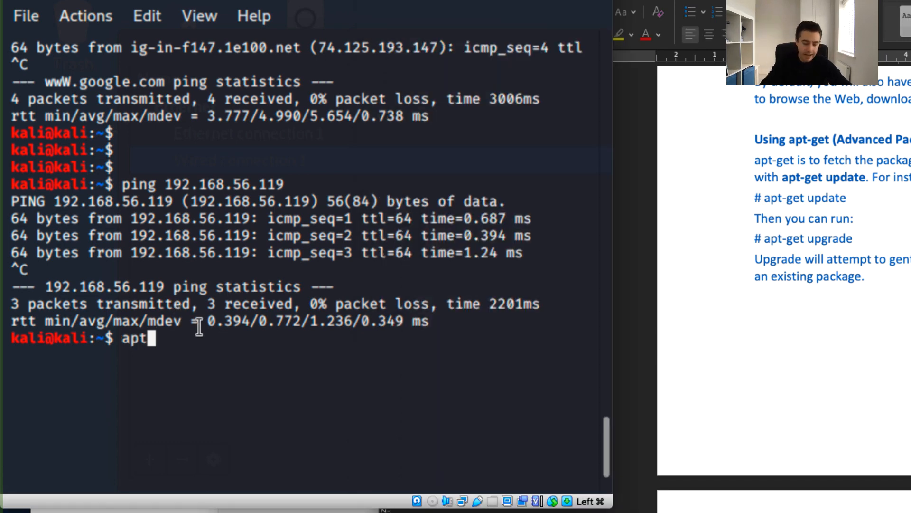
{"action": "type", "text": "-get update"}
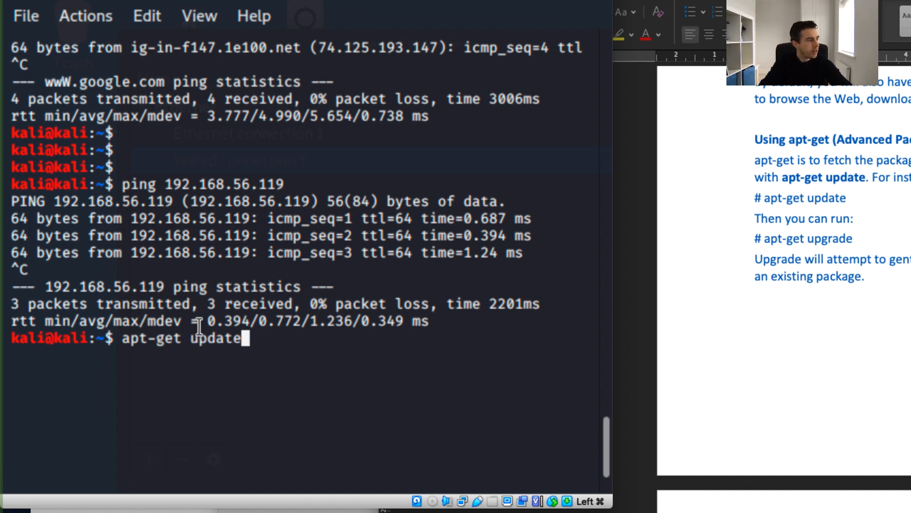
{"action": "key", "text": "Return"}
{"action": "key", "text": "Return"}
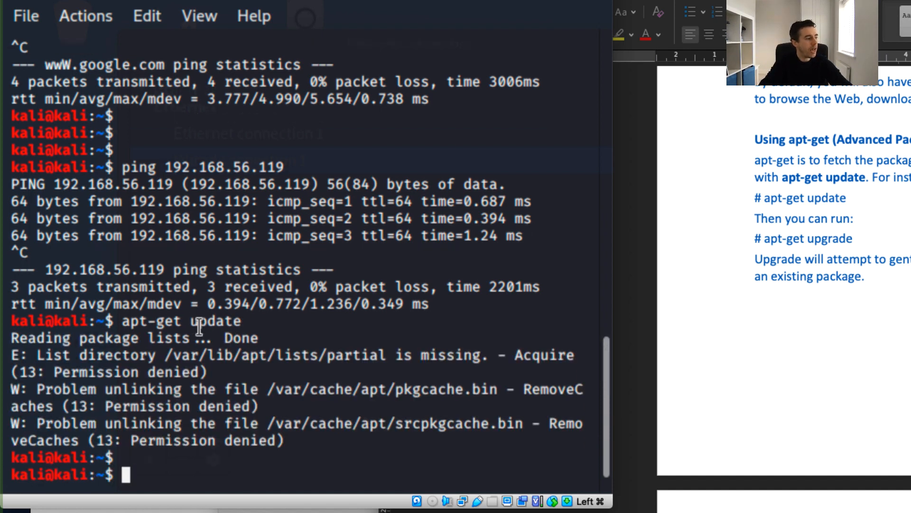
Step: Try to upgrade the installed Kali packages with apt-get upgrade, without sudo
{"action": "type", "text": "apt"}
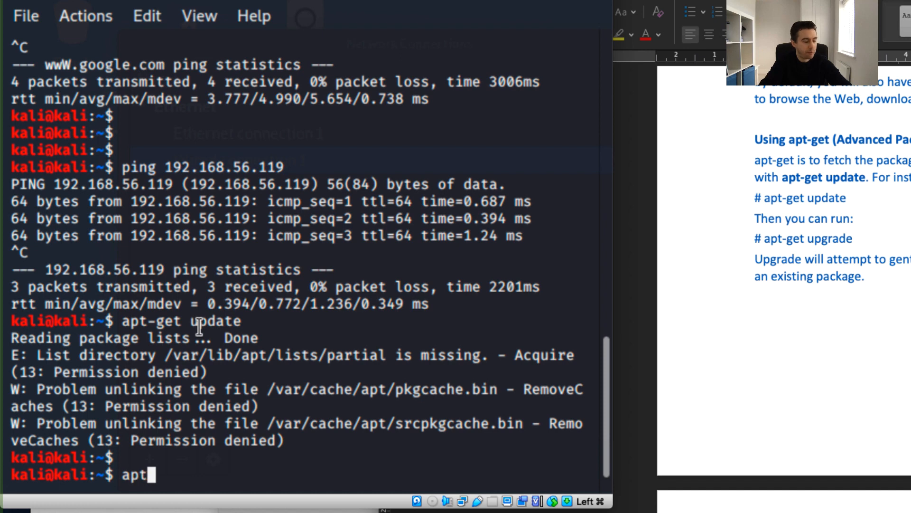
{"action": "type", "text": "-get u"}
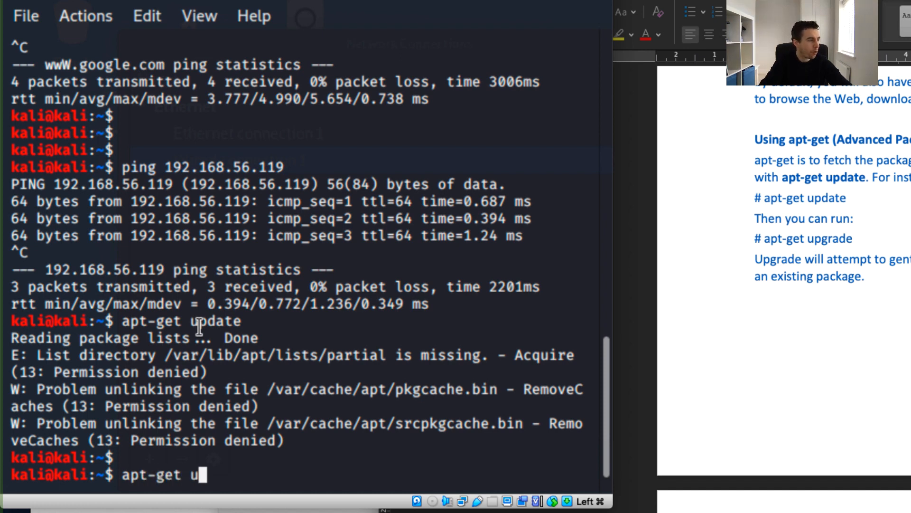
{"action": "type", "text": "pgrade"}
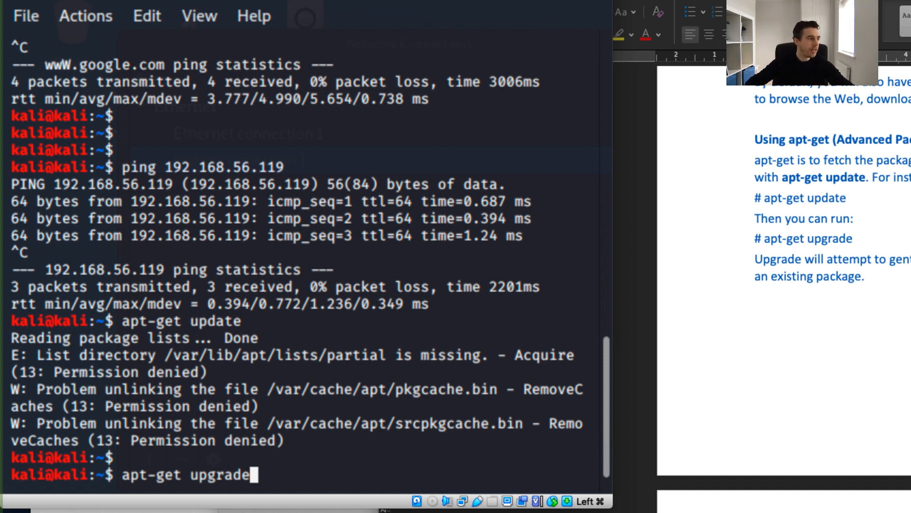
{"action": "key", "text": "Return"}
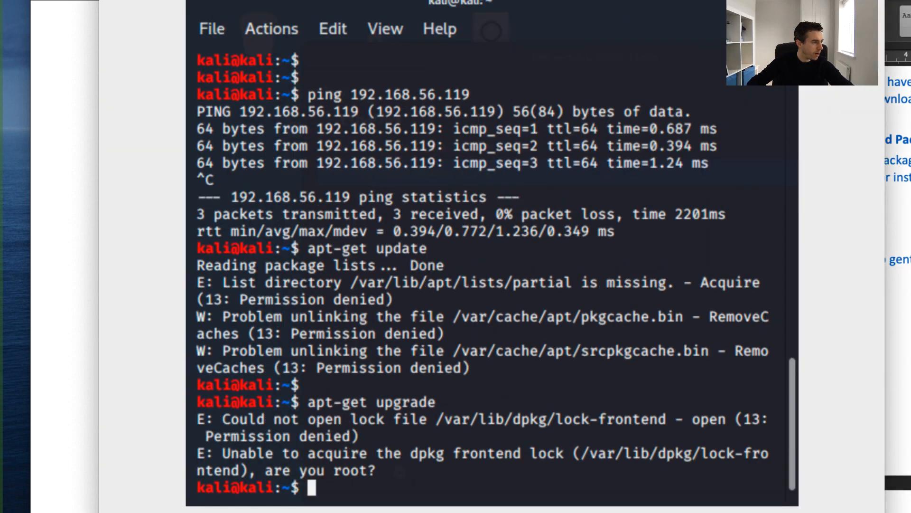
Step: Enlarge the Kali window and run sudo apt-get upgrade, entering the account password when asked
{"action": "left_click_drag", "start_coordinate": [884, 512], "coordinate": [910, 512]}
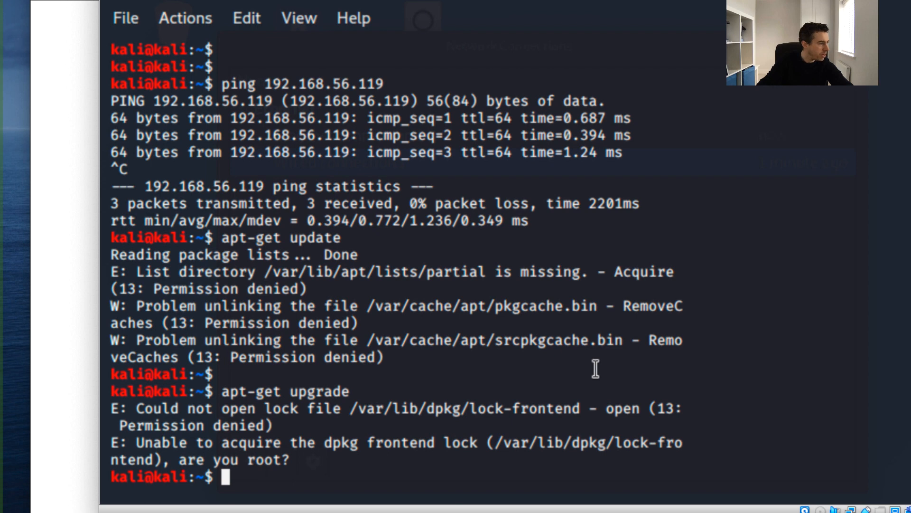
{"action": "key", "text": "Return"}
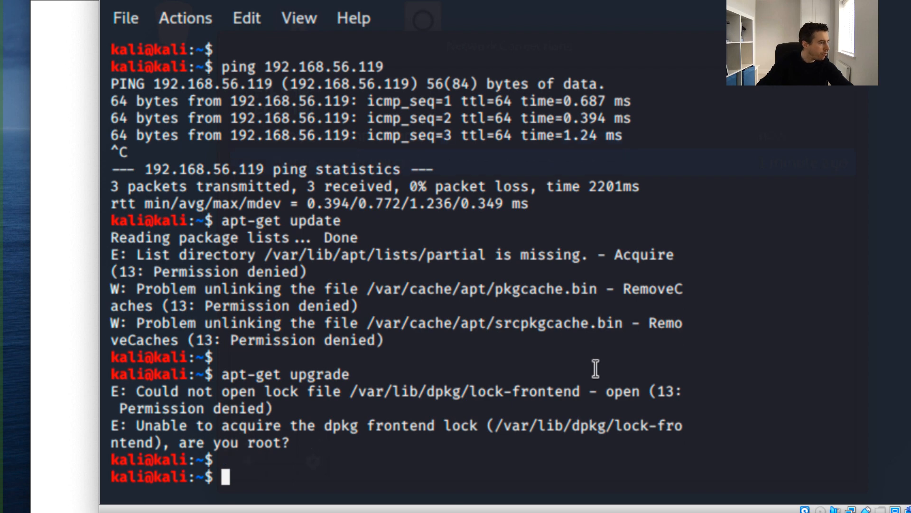
{"action": "type", "text": "sudo "}
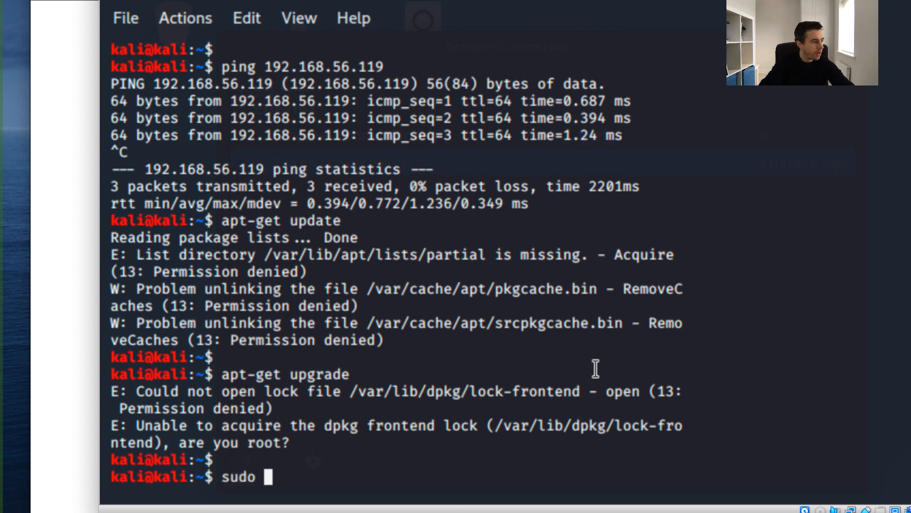
{"action": "type", "text": "apt"}
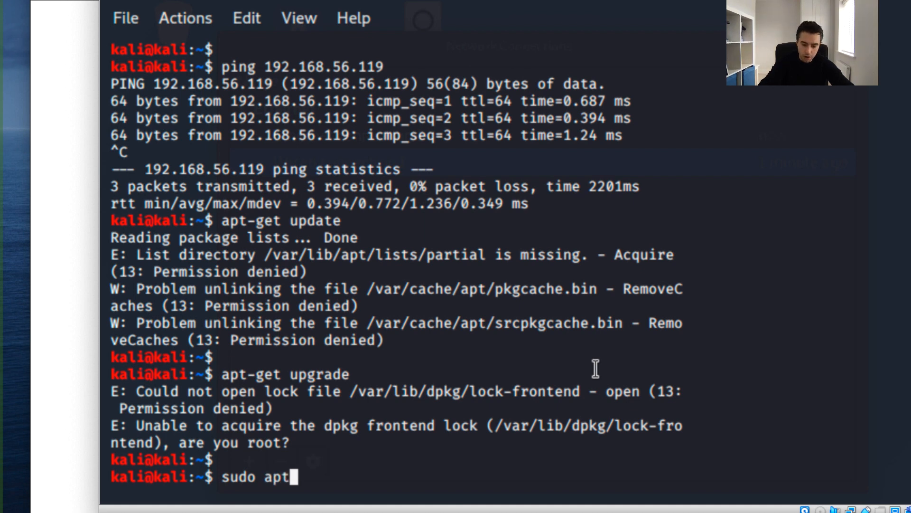
{"action": "type", "text": "-get "}
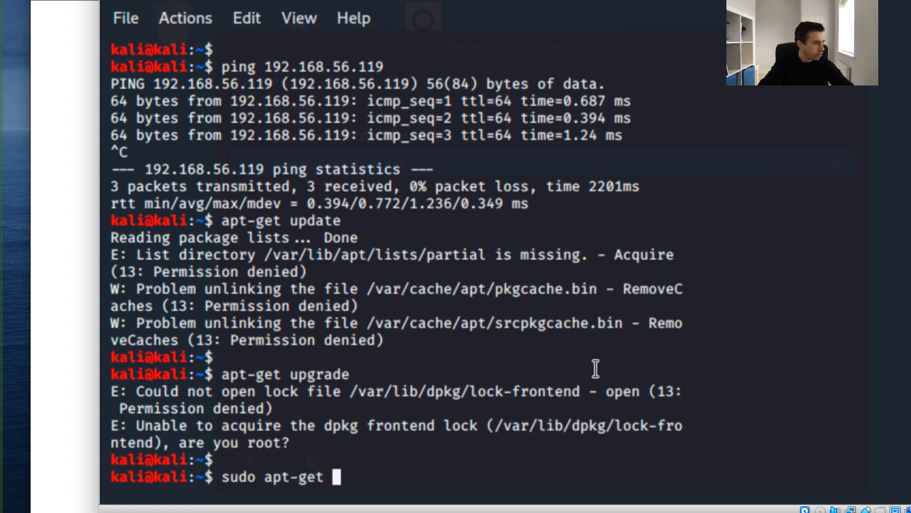
{"action": "type", "text": "upgrade"}
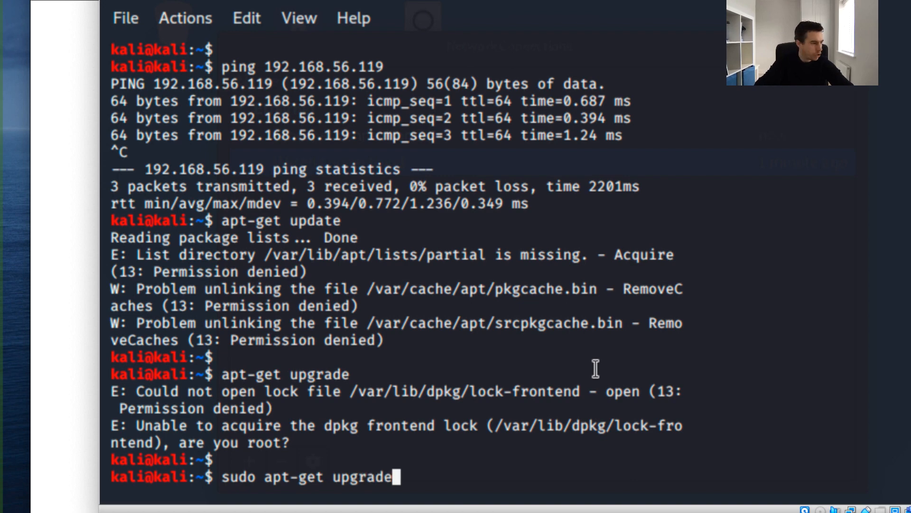
{"action": "key", "text": "Return"}
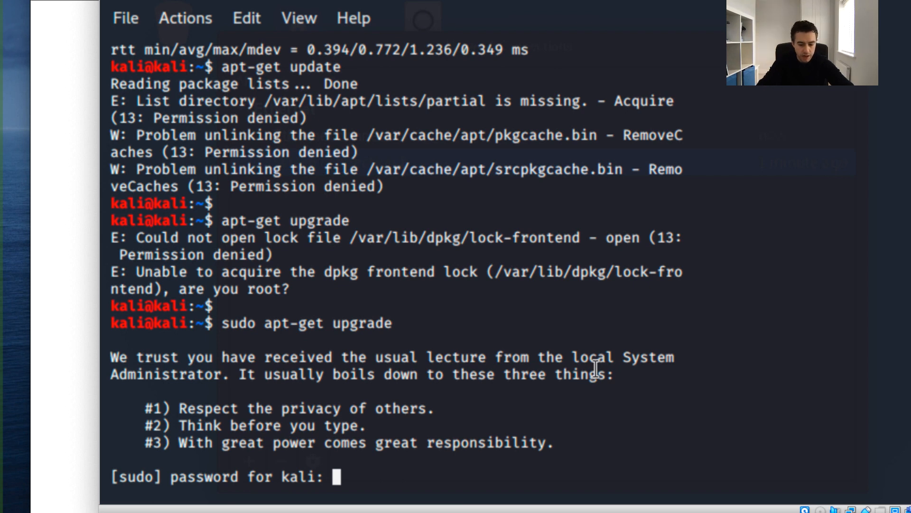
{"action": "key", "text": "Return"}
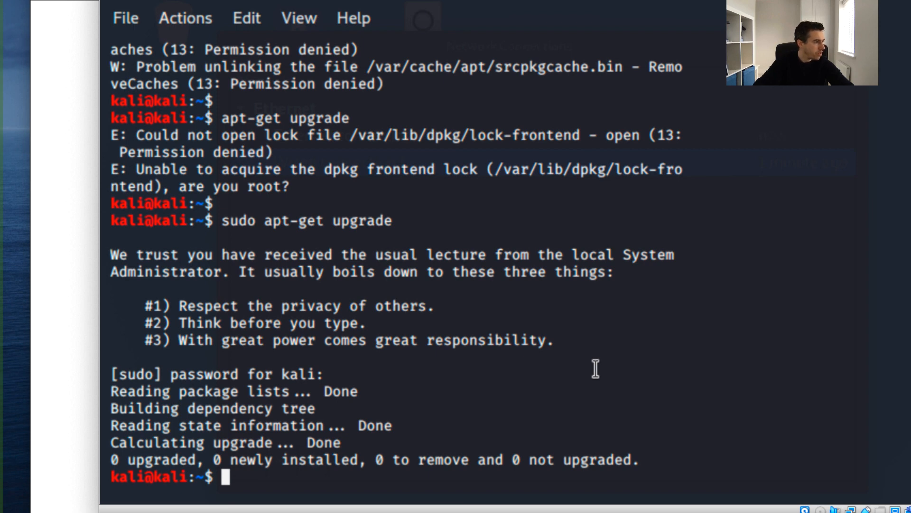
{"action": "key", "text": "Return"}
{"action": "key", "text": "Return"}
{"action": "key", "text": "Return"}
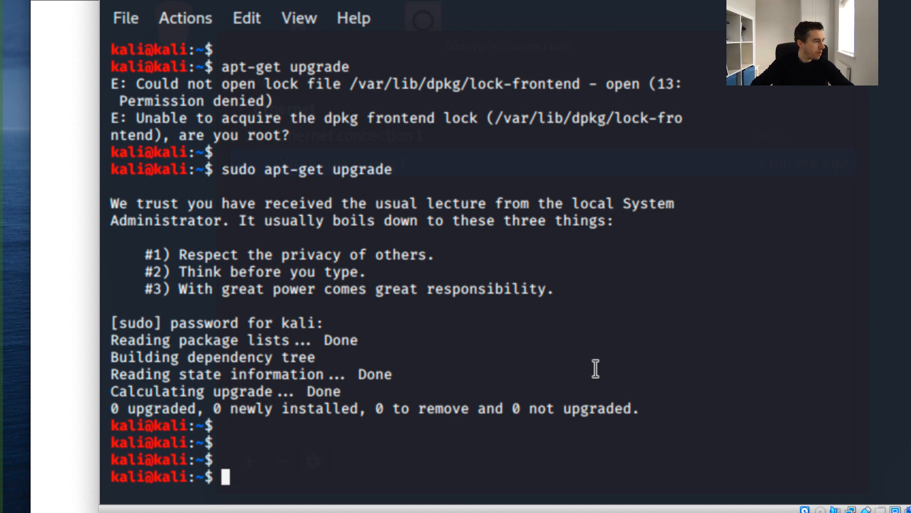
Step: Rework the earlier apt-get upgrade command into sudo apt-get update and run it to refresh Kali's package lists
{"action": "key", "text": "Up"}
{"action": "key", "text": "Up"}
{"action": "key", "text": "BackSpace"}
{"action": "key", "text": "BackSpace"}
{"action": "key", "text": "BackSpace"}
{"action": "key", "text": "BackSpace"}
{"action": "key", "text": "BackSpace"}
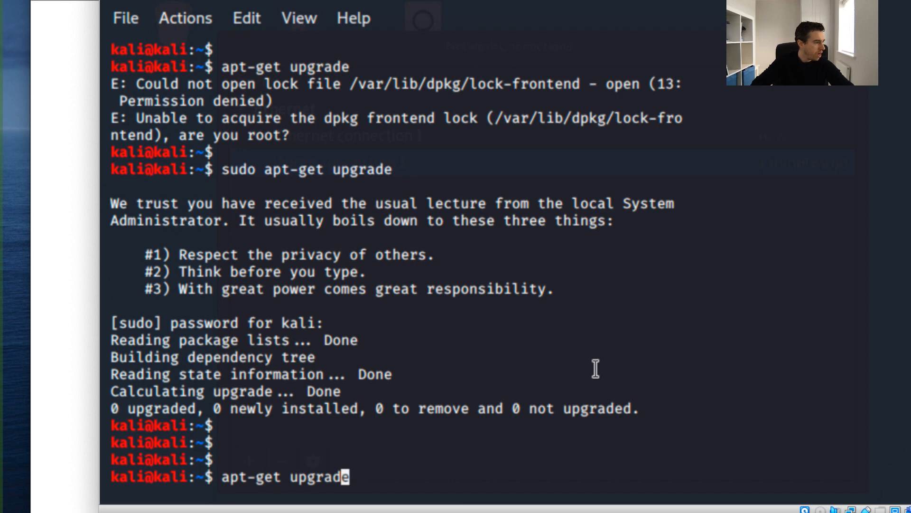
{"action": "type", "text": "date"}
{"action": "key", "text": "Left"}
{"action": "key", "text": "Left"}
{"action": "key", "text": "Left"}
{"action": "key", "text": "Left"}
{"action": "key", "text": "Left"}
{"action": "key", "text": "Left"}
{"action": "key", "text": "Left"}
{"action": "key", "text": "Left"}
{"action": "key", "text": "Left"}
{"action": "key", "text": "Left"}
{"action": "key", "text": "Left"}
{"action": "key", "text": "Left"}
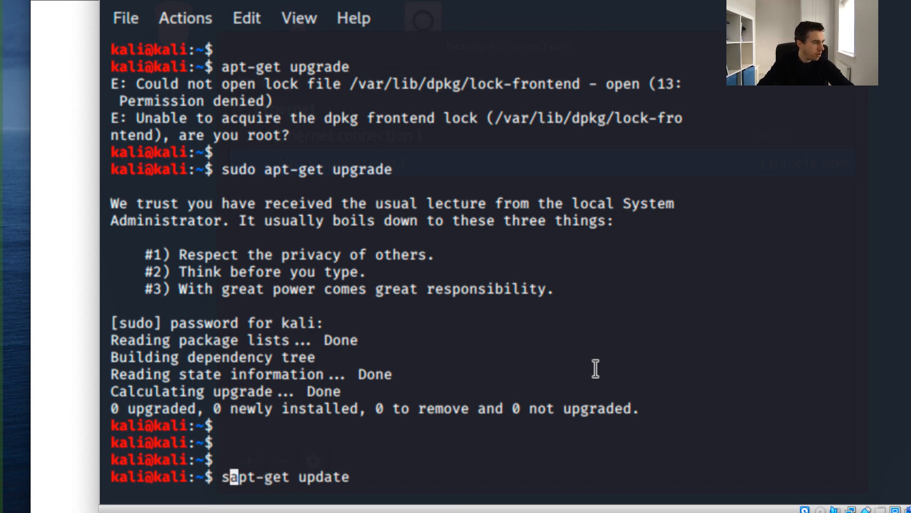
{"action": "type", "text": "sudo"}
{"action": "key", "text": "Return"}
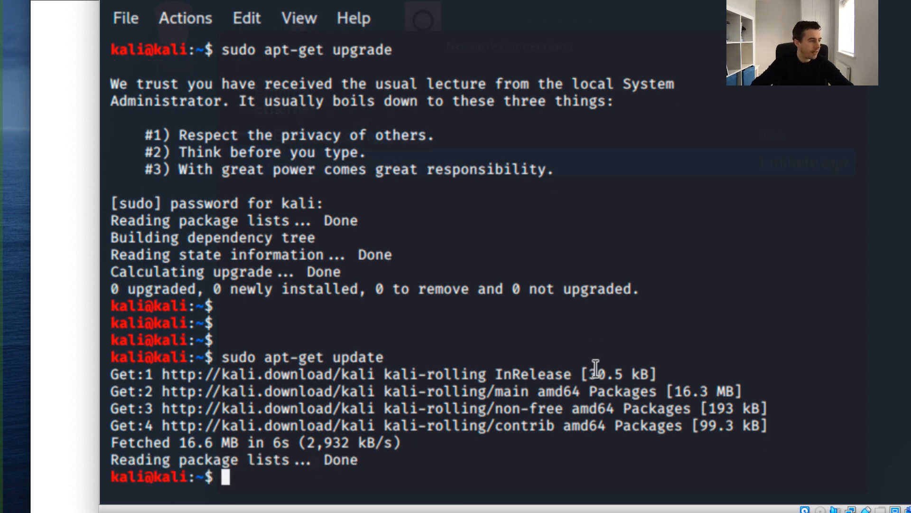
Step: Rerun sudo apt-get upgrade in the Kali terminal and enter Y at the continue prompt without submitting it
{"action": "key", "text": "Up"}
{"action": "key", "text": "Up"}
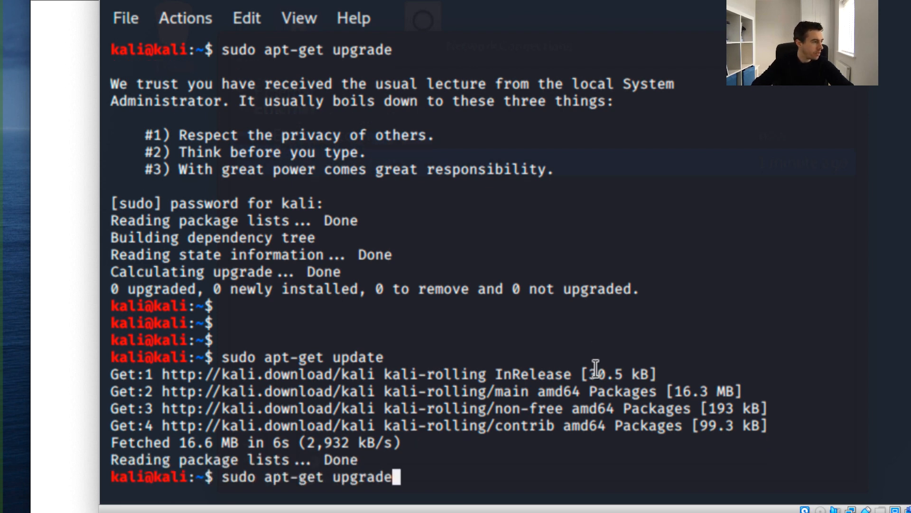
{"action": "key", "text": "Return"}
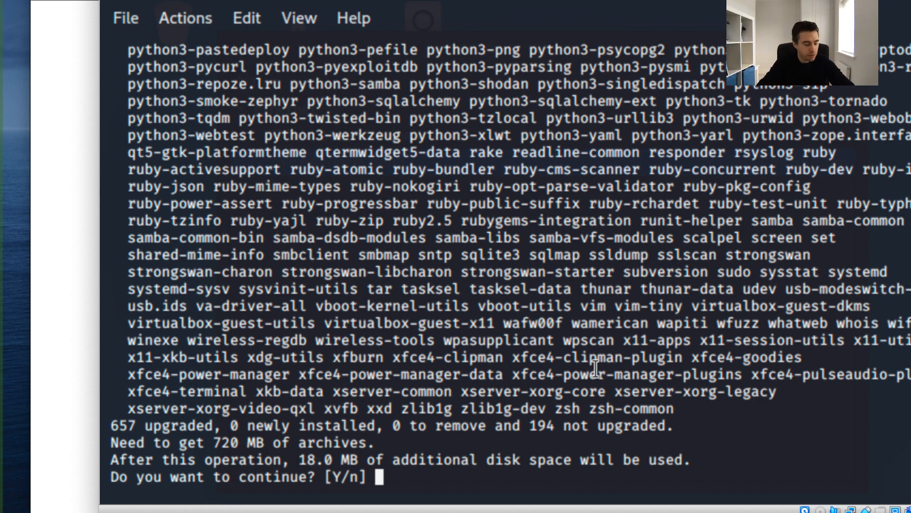
{"action": "type", "text": "Y"}
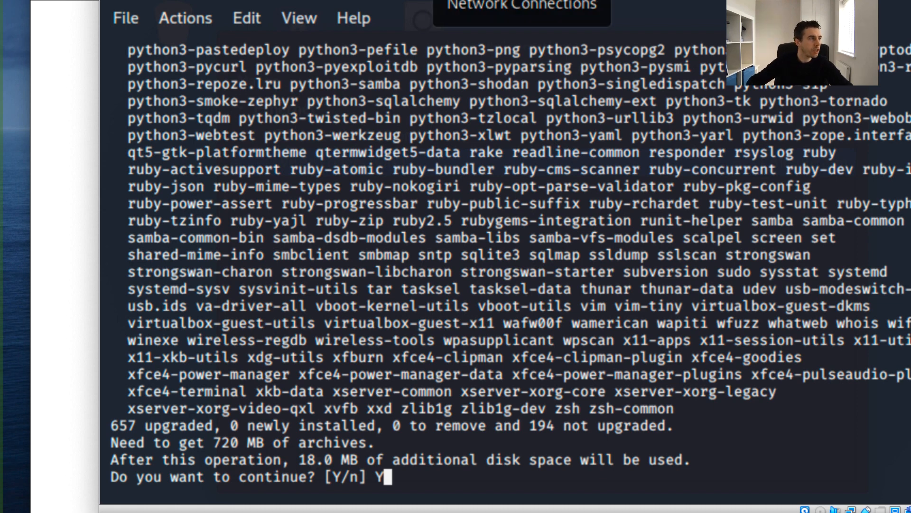
Step: Move the Kali window aside, switch to the VirtualBox Manager and open the snapshots of the Kali-Linux-2020.1-vbox-amd64 machine
{"action": "left_click_drag", "start_coordinate": [522, 0], "coordinate": [588, 1]}
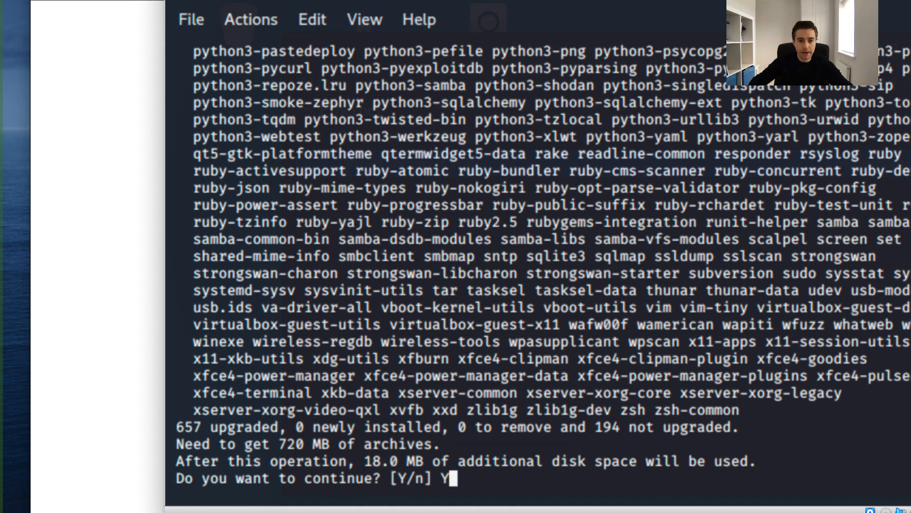
{"action": "key", "text": "super+Tab"}
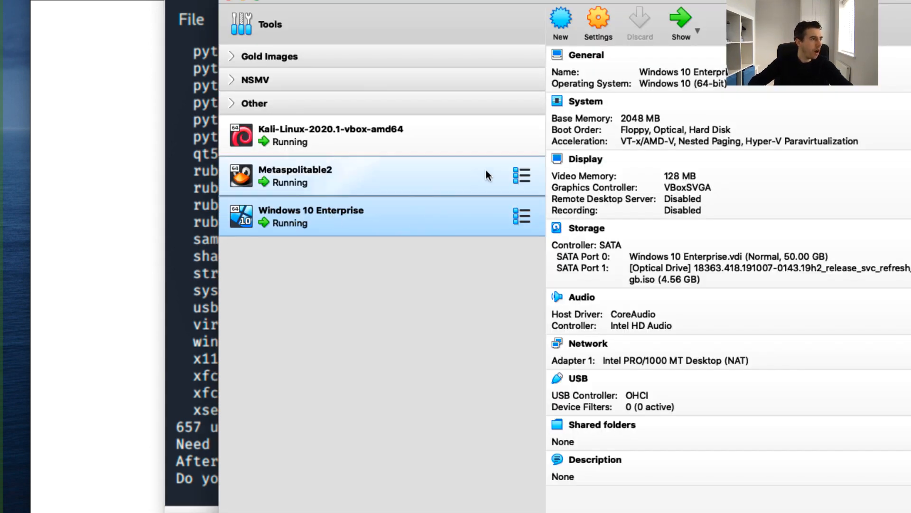
{"action": "left_click", "coordinate": [444, 178]}
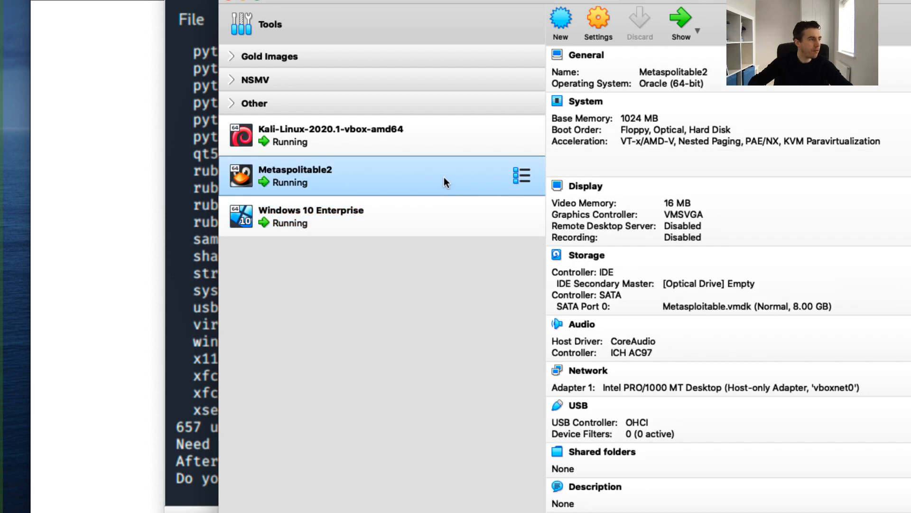
{"action": "left_click", "coordinate": [449, 139]}
{"action": "left_click", "coordinate": [524, 136]}
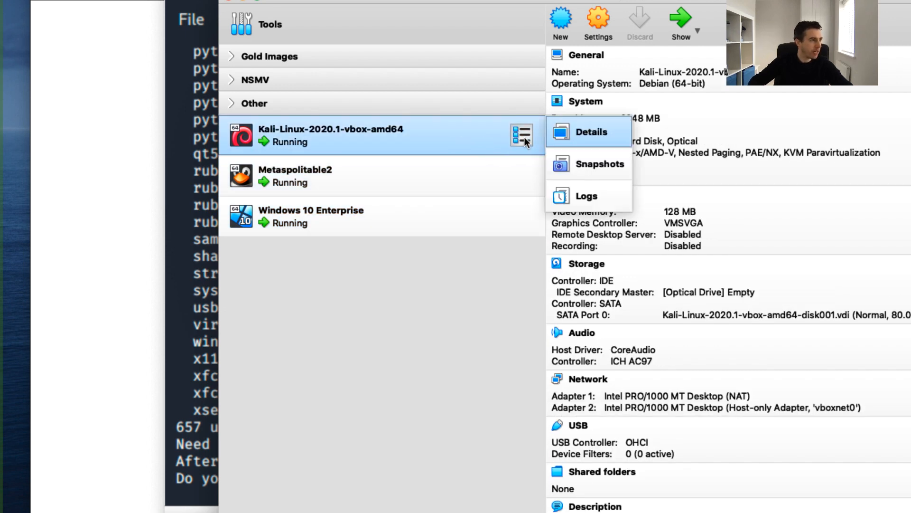
{"action": "left_click", "coordinate": [589, 160]}
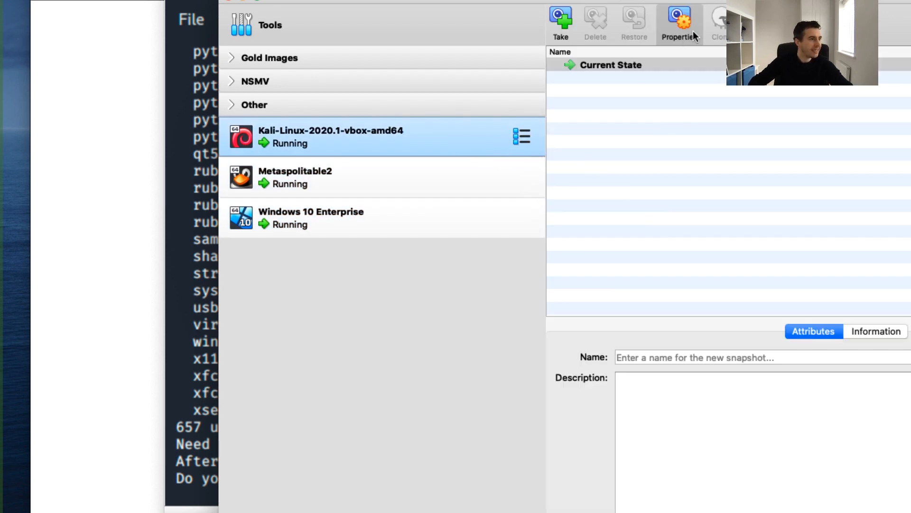
Step: Take a snapshot of the running Kali machine named "Snapshot 1-before initial updates"
{"action": "left_click", "coordinate": [562, 18]}
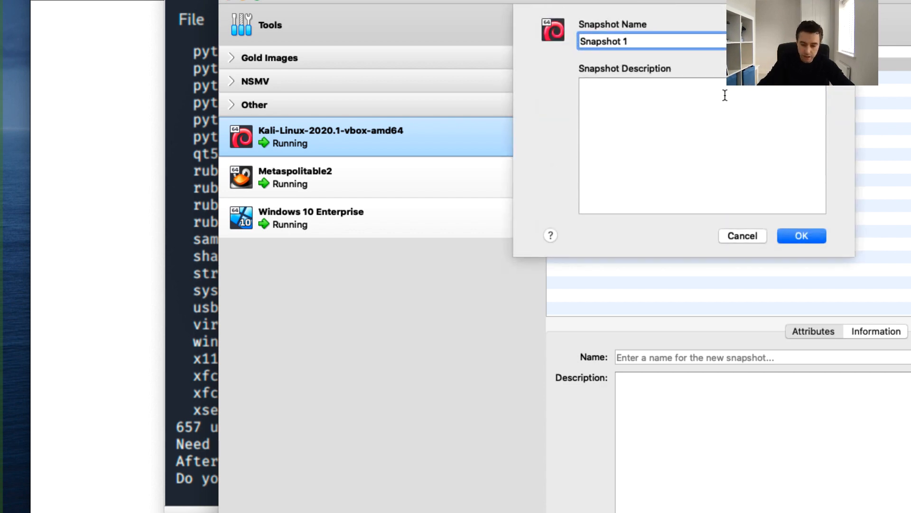
{"action": "type", "text": "-before in"}
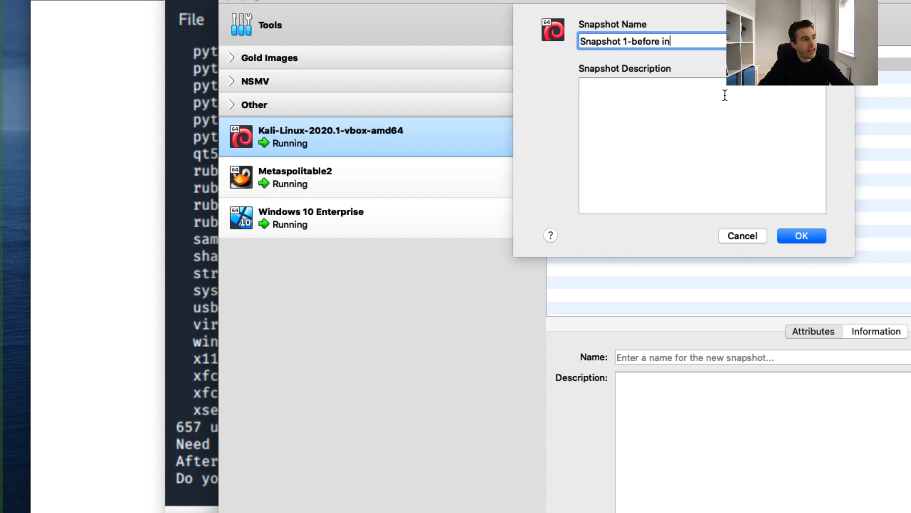
{"action": "type", "text": "itial updates"}
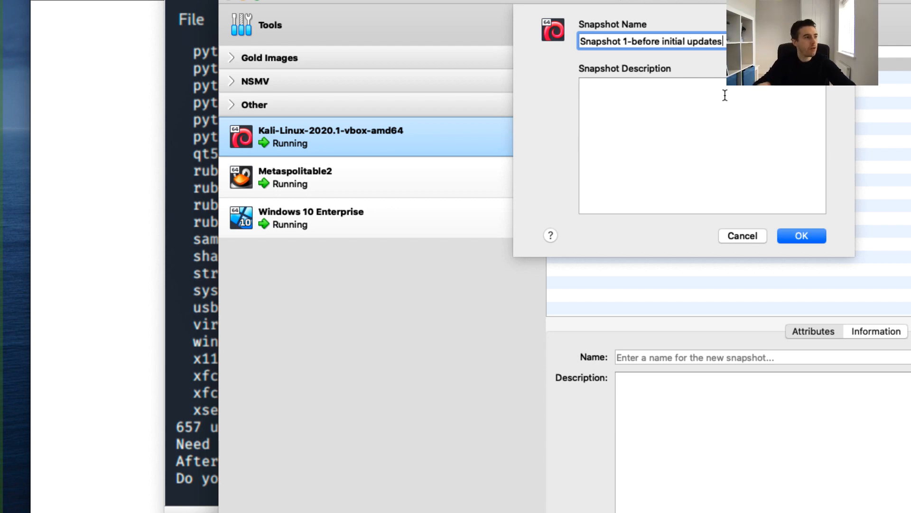
{"action": "left_click", "coordinate": [806, 235]}
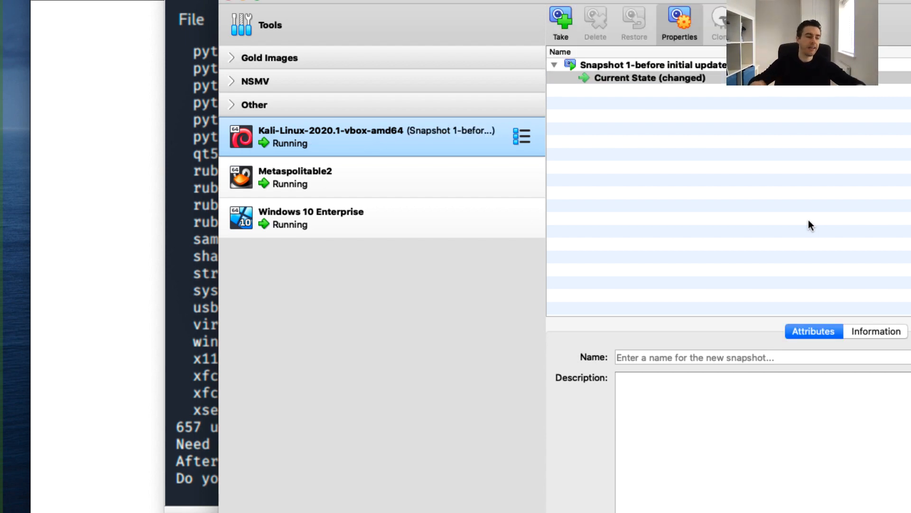
Step: Return to the Kali terminal and submit the pending Y answer to start the package upgrade
{"action": "left_click", "coordinate": [214, 318]}
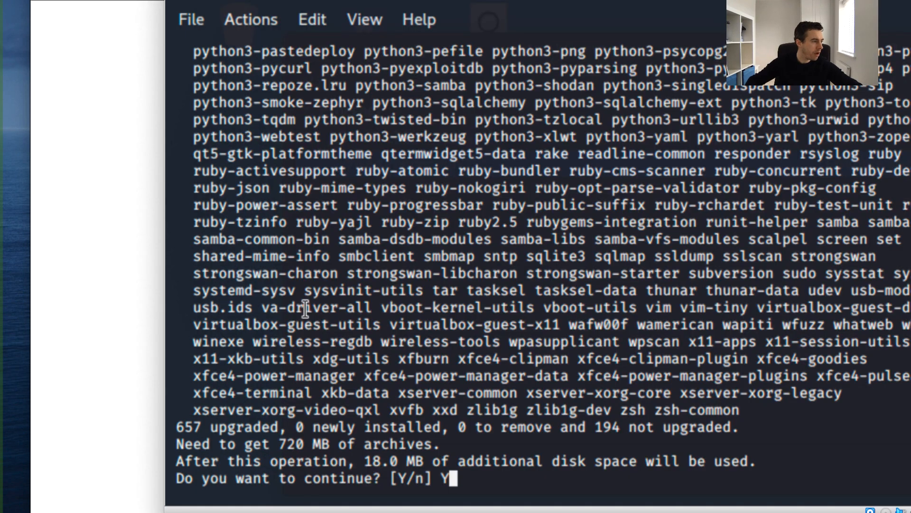
{"action": "key", "text": "Return"}
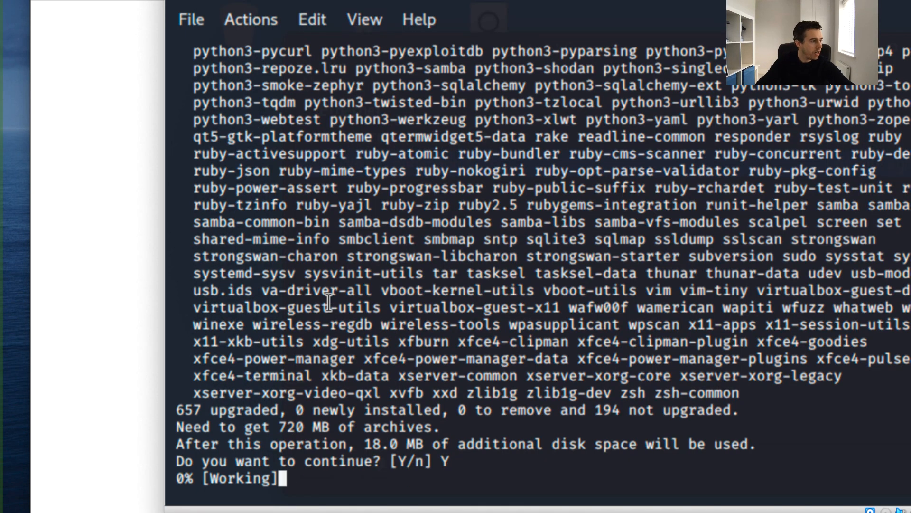